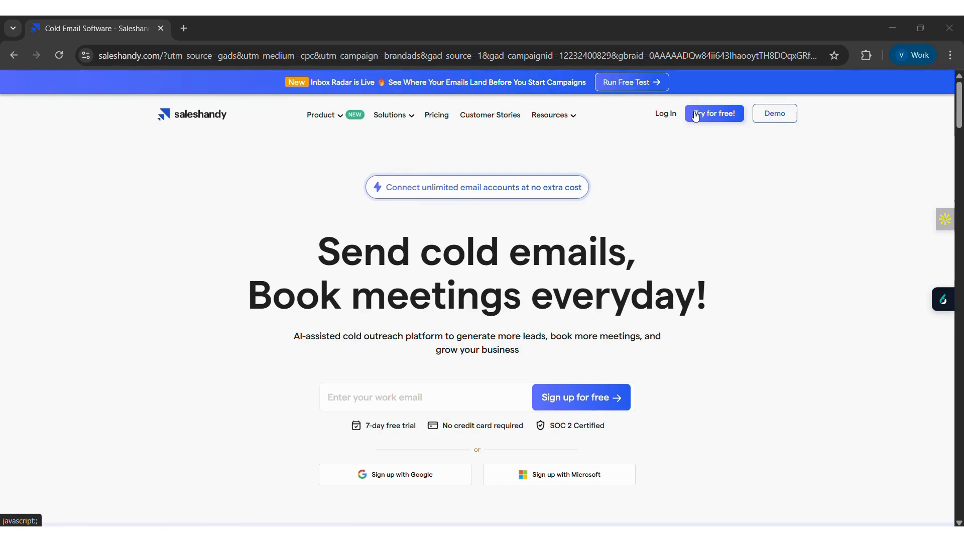
# Sign up for the 7-day free trial with the listed Google account and approve its access.
pyautogui.click(695, 114)
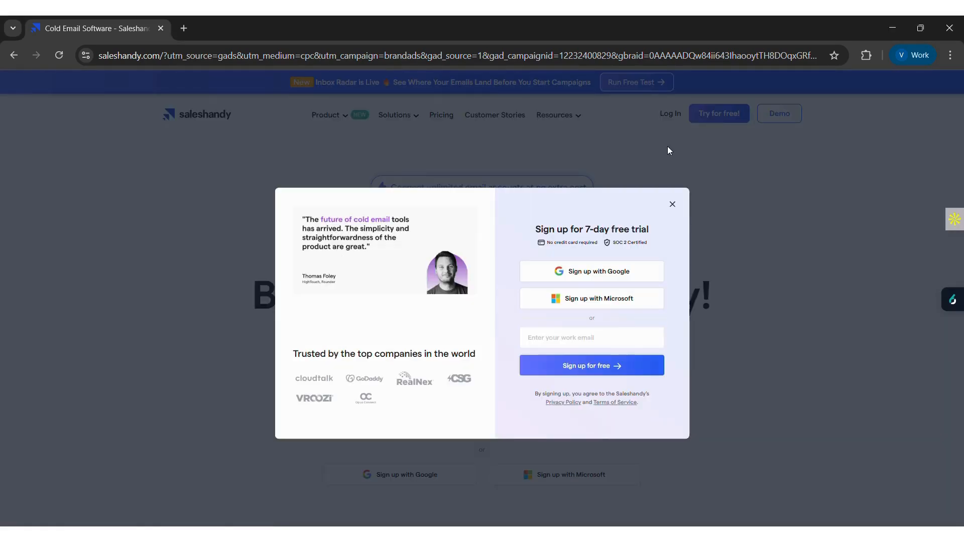
pyautogui.click(576, 277)
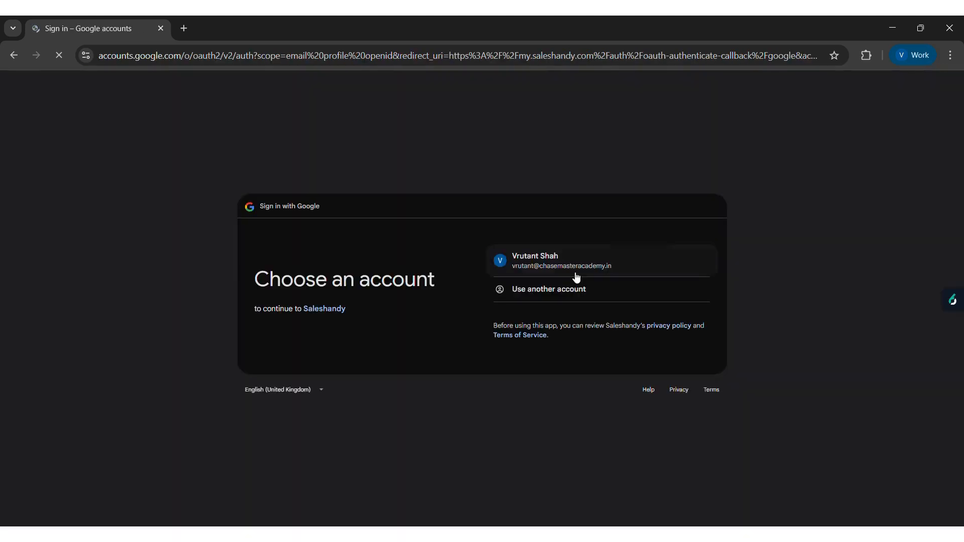
pyautogui.click(576, 276)
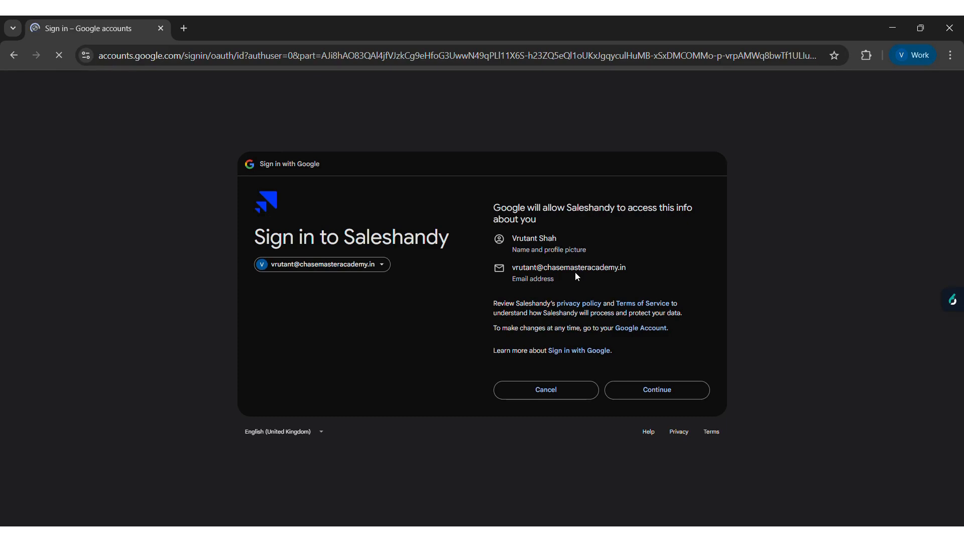
pyautogui.click(659, 389)
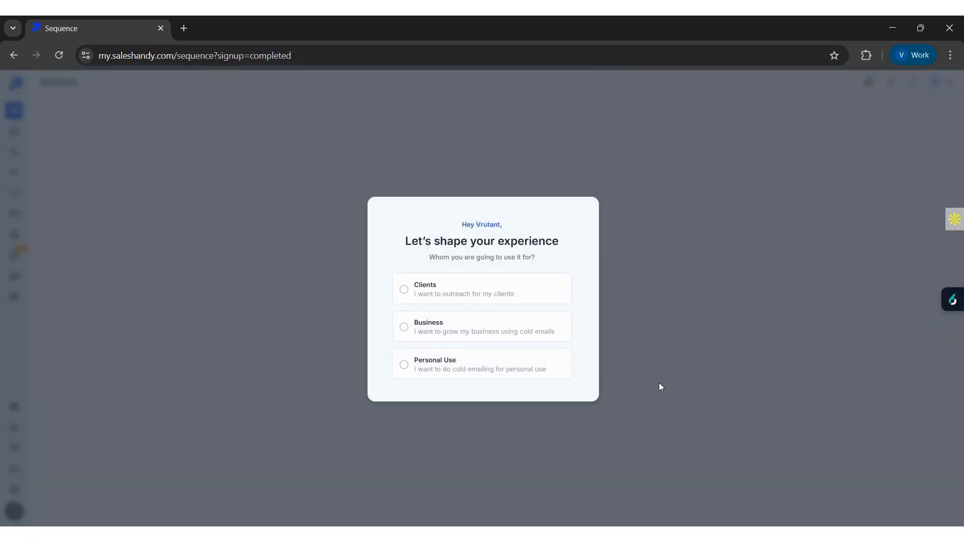
# Answer the onboarding questions with Business, Generate B2B Leads / Book Meetings, "Yes, I have", Find Leads & Cold Outreach, and Recommendation.
pyautogui.click(486, 333)
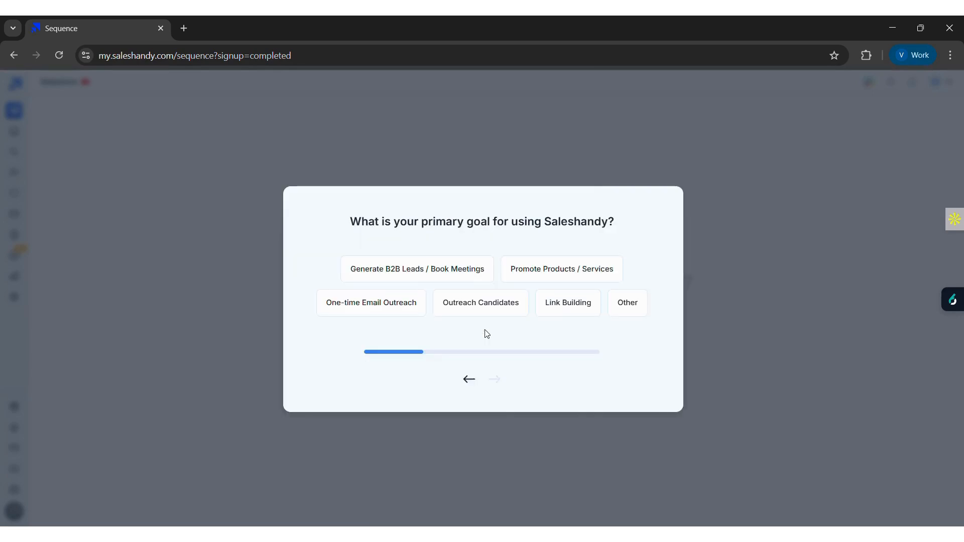
pyautogui.click(422, 267)
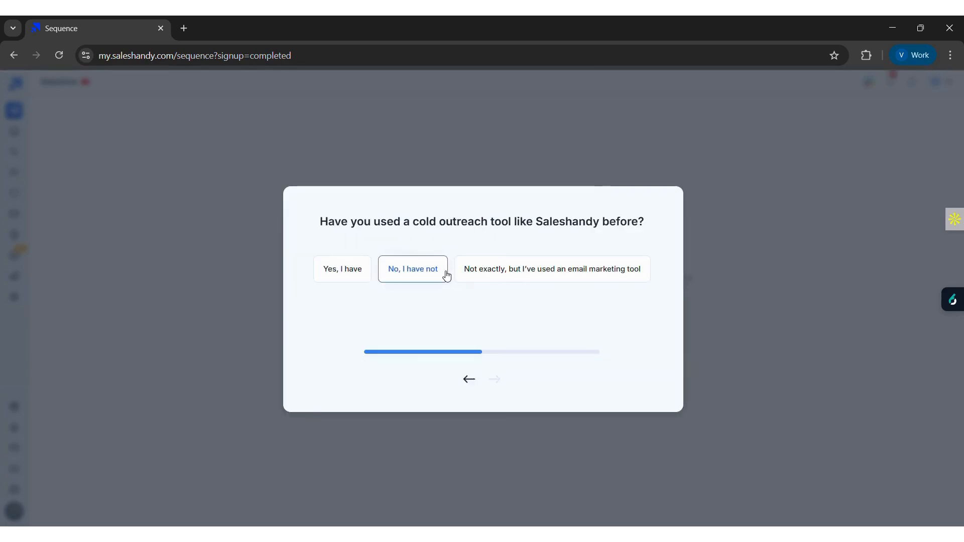
pyautogui.click(347, 275)
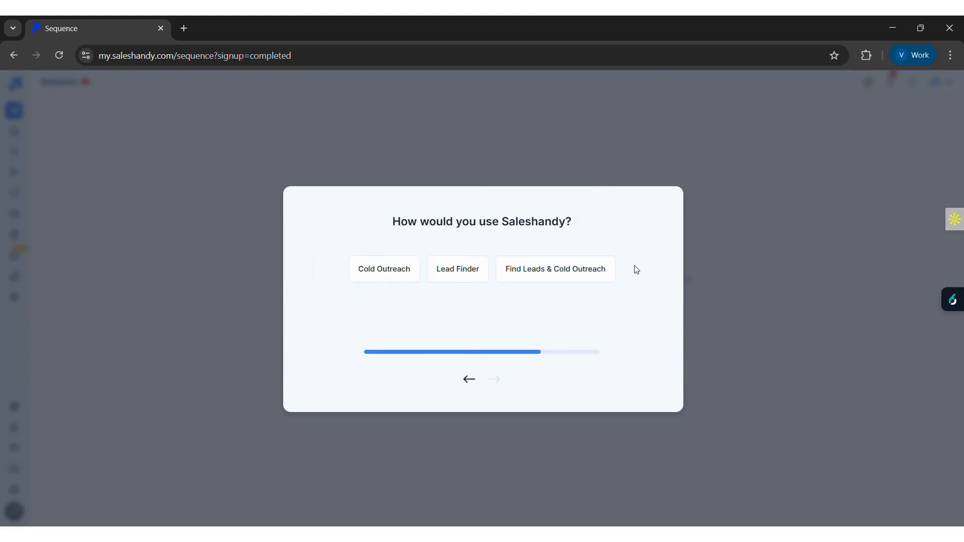
pyautogui.click(561, 281)
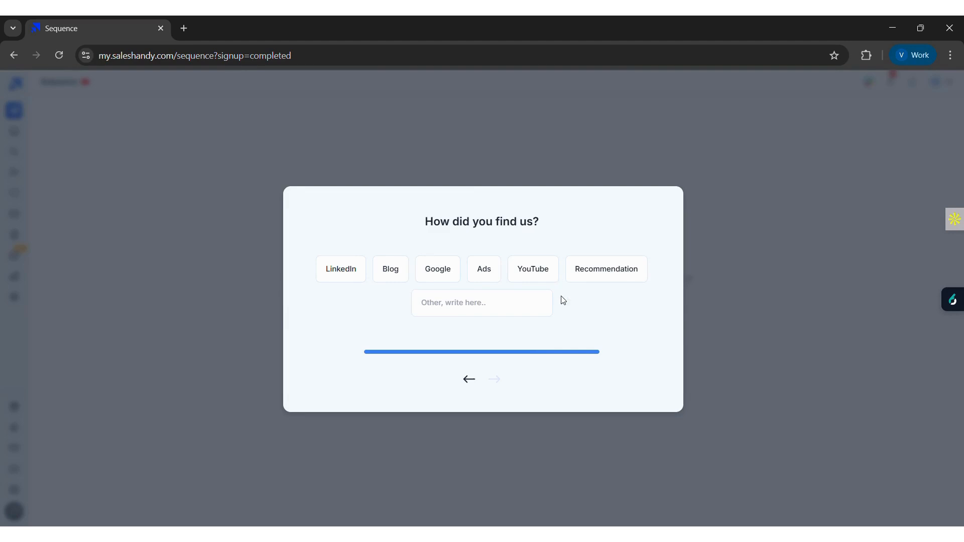
pyautogui.click(602, 277)
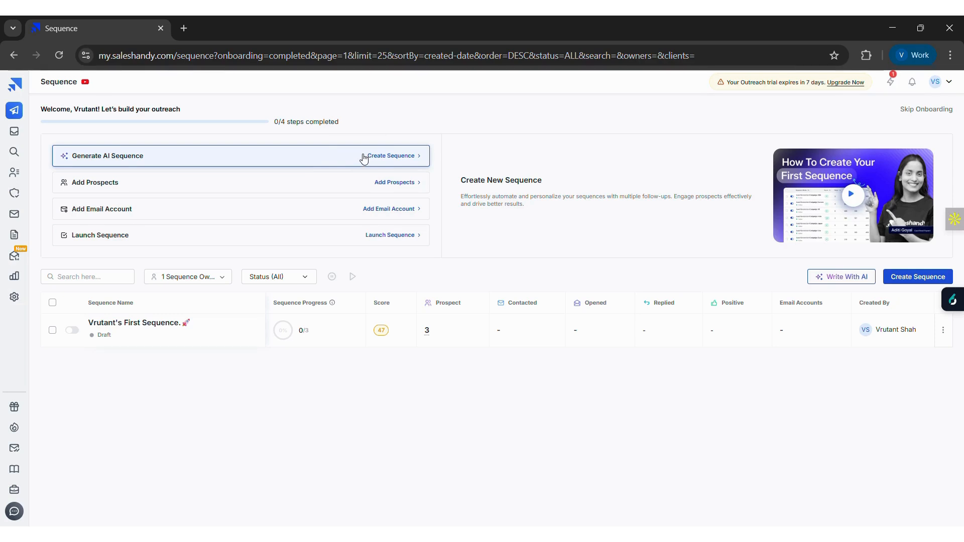
pyautogui.click(409, 158)
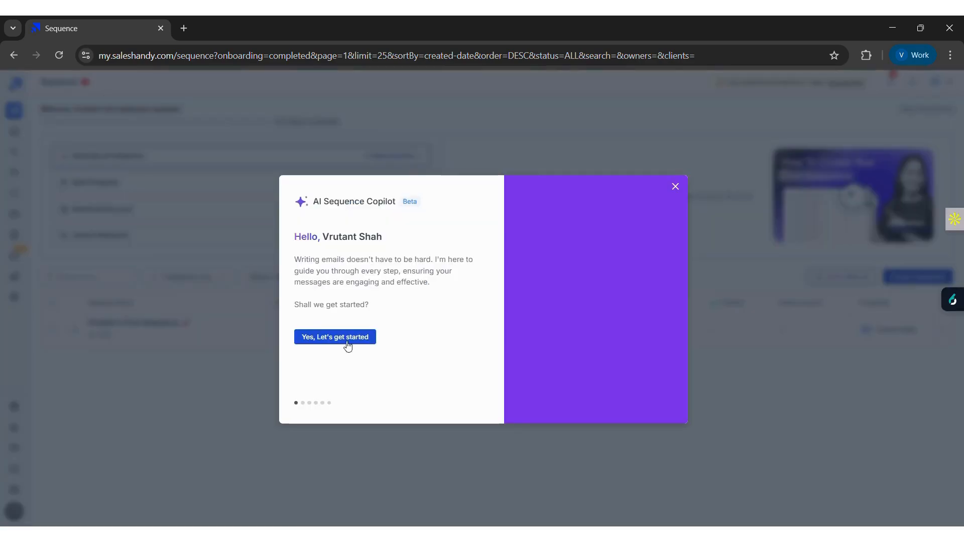
pyautogui.click(345, 340)
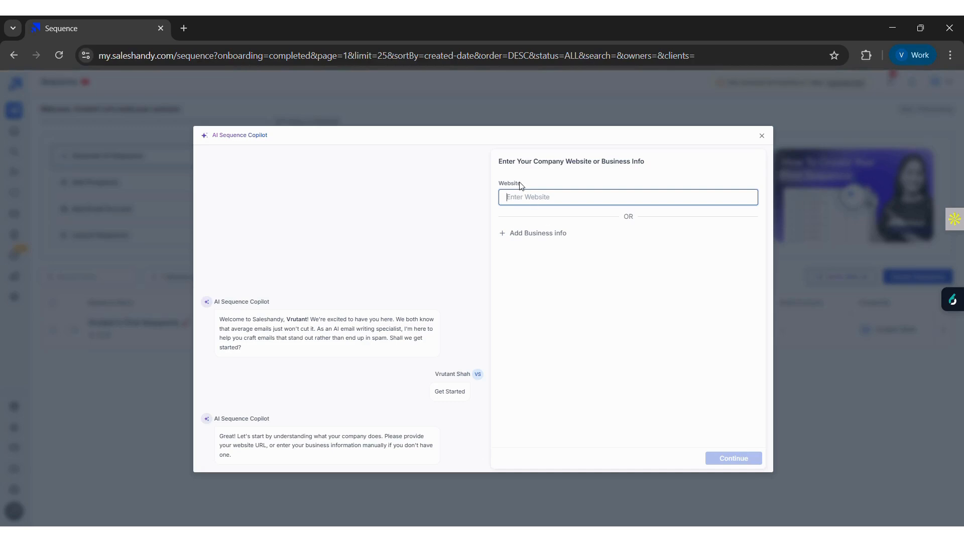
pyautogui.click(532, 233)
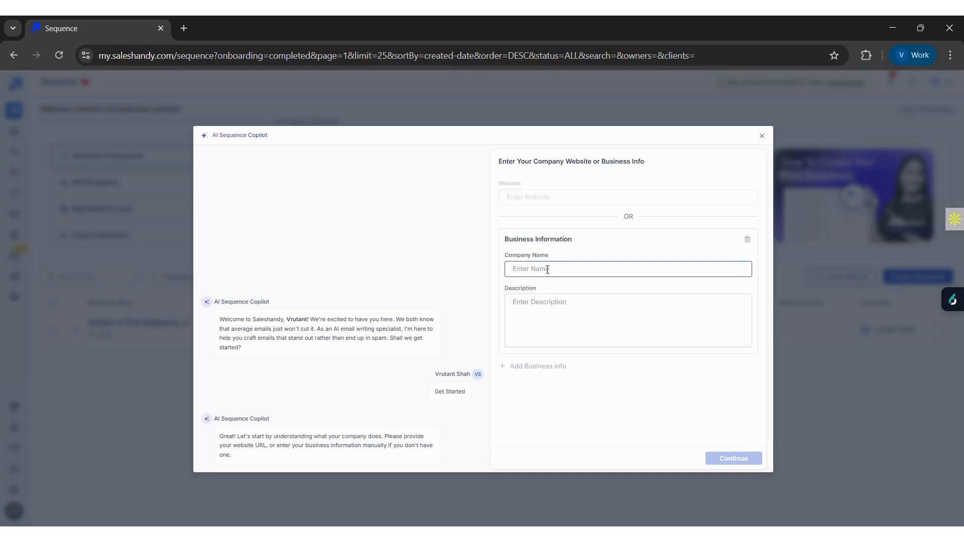
pyautogui.click(748, 241)
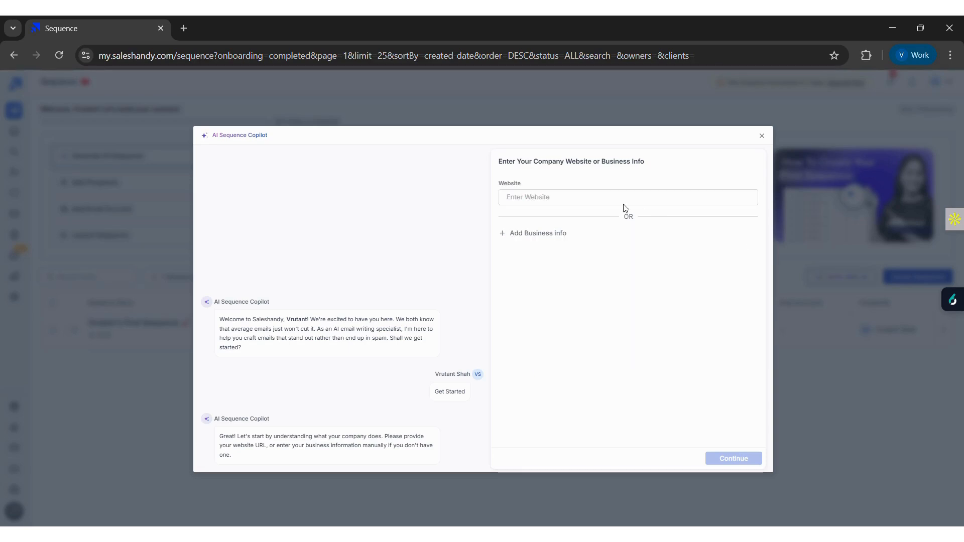
pyautogui.click(586, 201)
pyautogui.write('www')
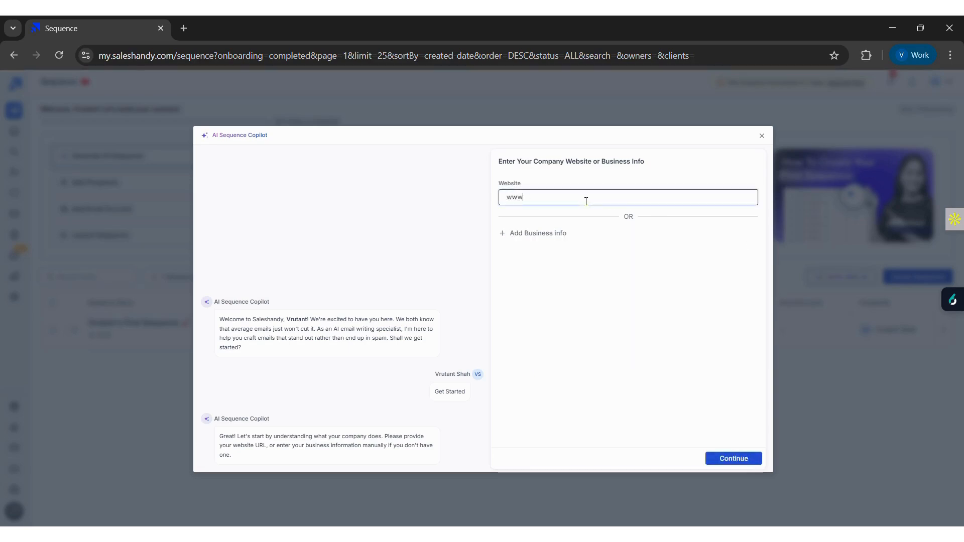
pyautogui.write('.aimsconsulting.in')
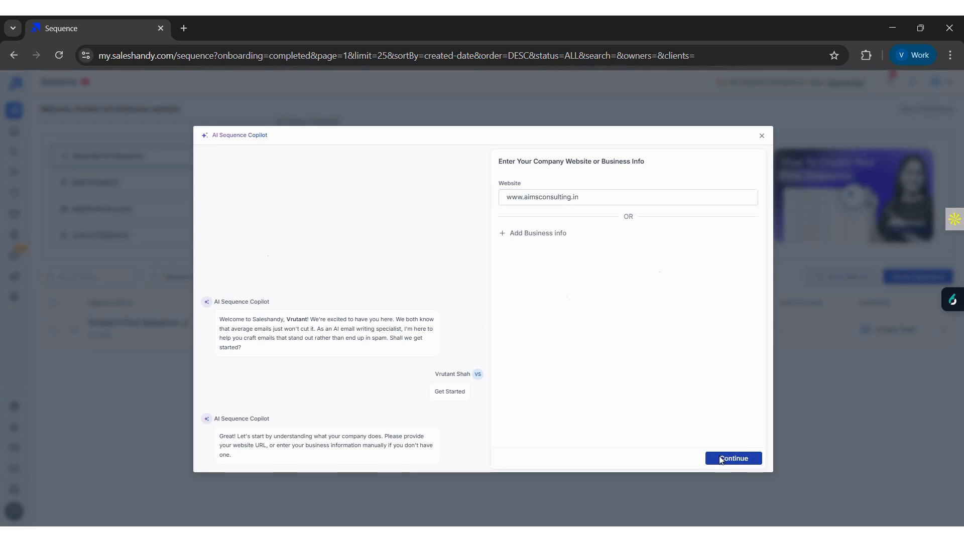
pyautogui.click(721, 458)
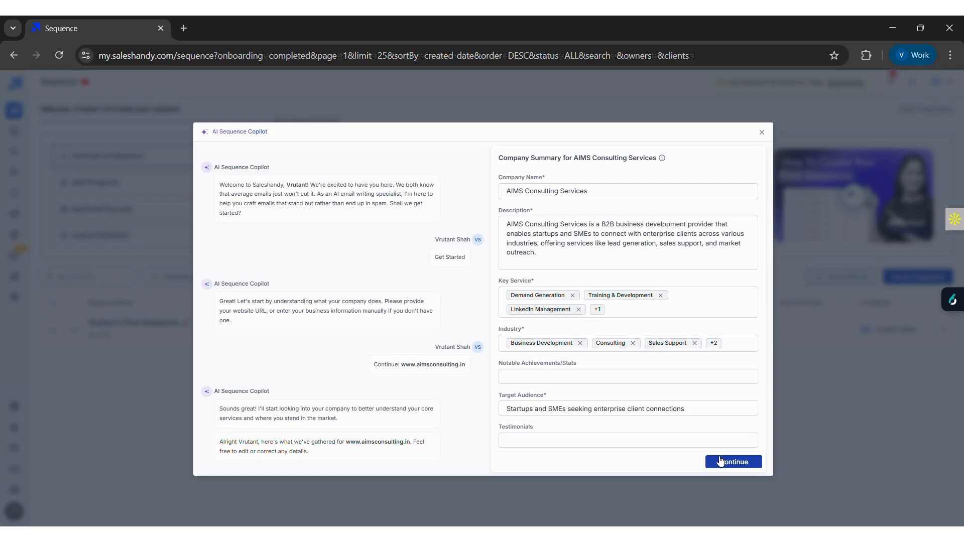
# Accept the company summary as filled in and set the primary campaign goal to Book a Demo / Sales Call.
pyautogui.click(721, 461)
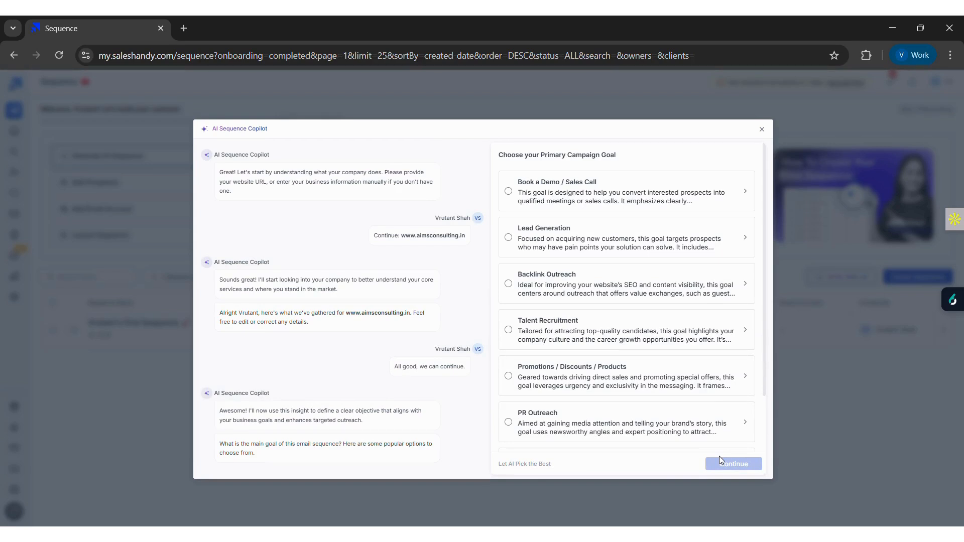
pyautogui.click(508, 193)
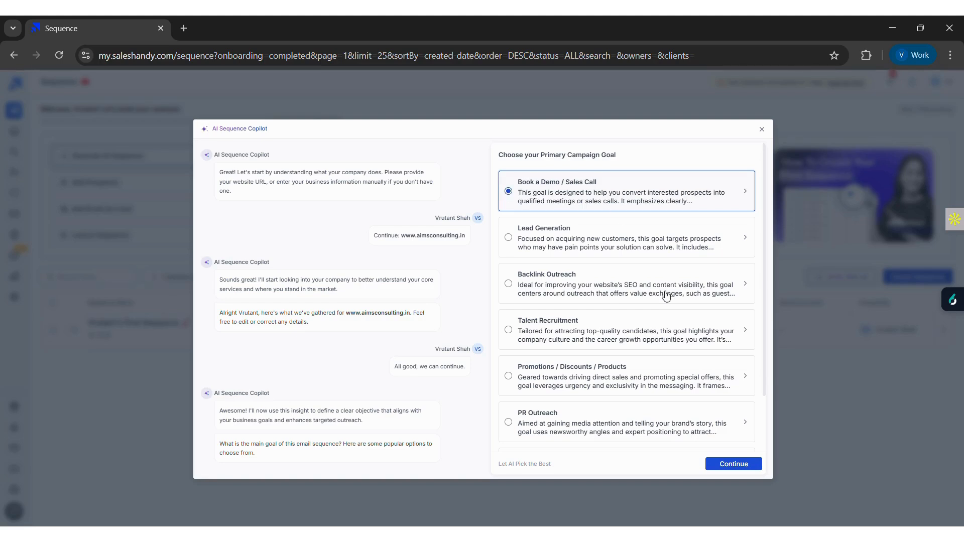
pyautogui.click(740, 468)
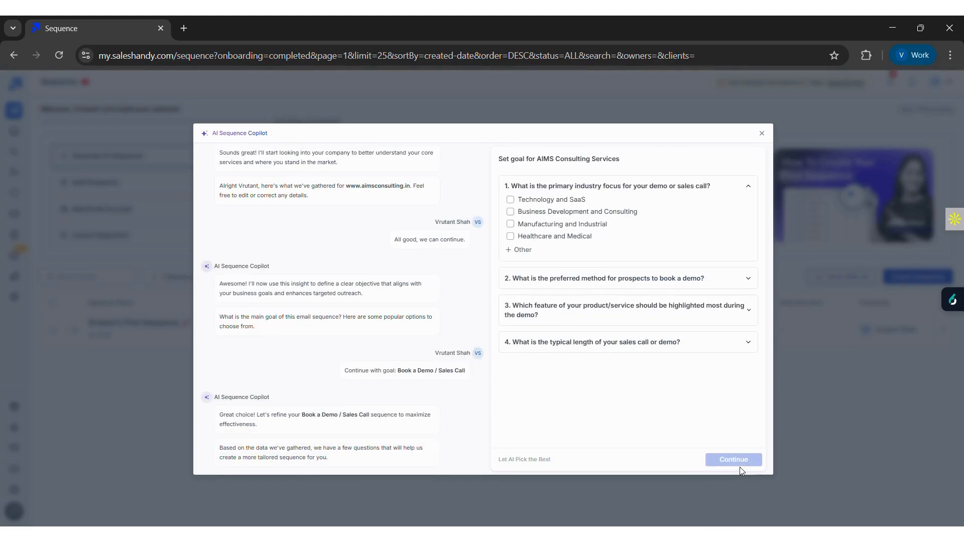
# Submit the goal answers Business Development and Consulting, Online calendar scheduling, ease of use and automation, and 15-30 minutes.
pyautogui.click(510, 213)
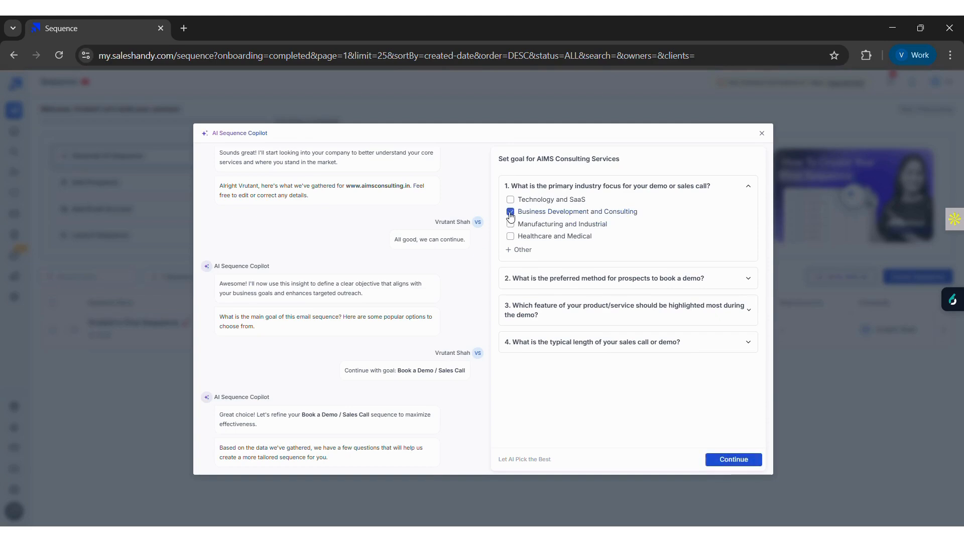
pyautogui.click(572, 284)
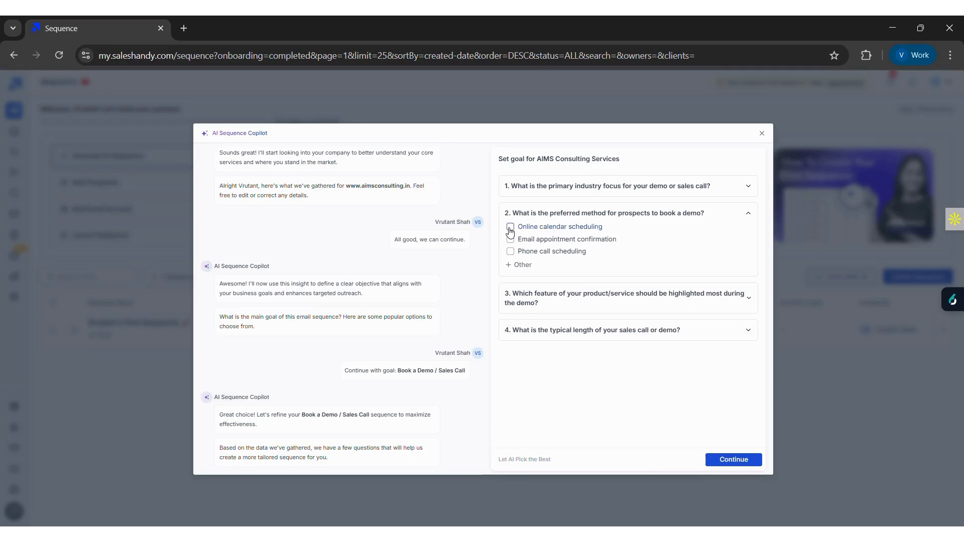
pyautogui.click(510, 227)
pyautogui.click(550, 308)
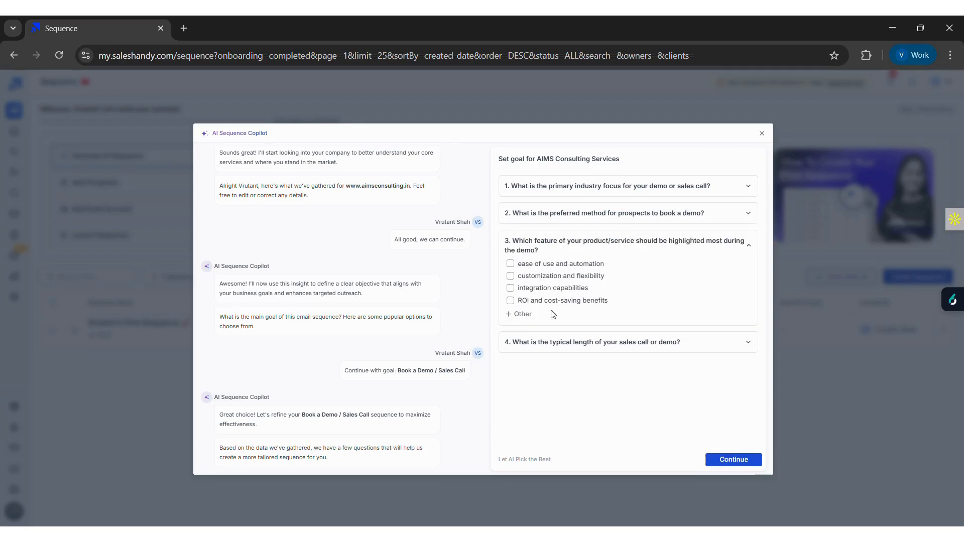
pyautogui.click(511, 265)
pyautogui.click(565, 341)
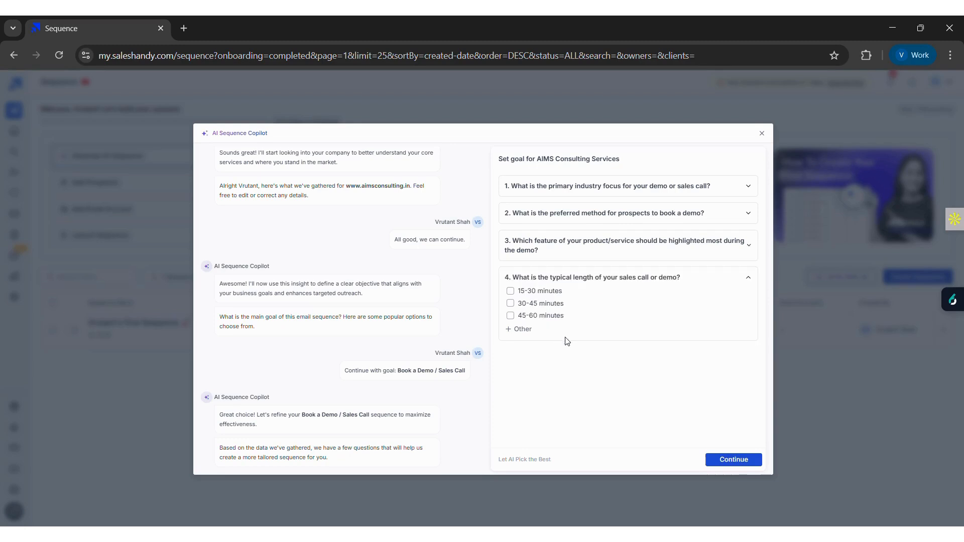
pyautogui.click(510, 293)
pyautogui.click(712, 462)
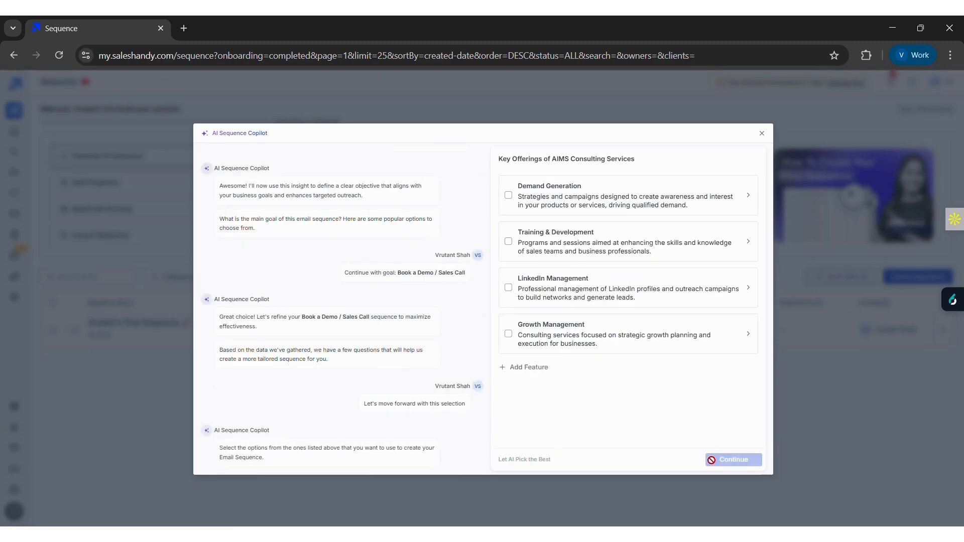
# Choose Demand Generation and LinkedIn Management as the key offerings for the sequence and submit them.
pyautogui.click(509, 197)
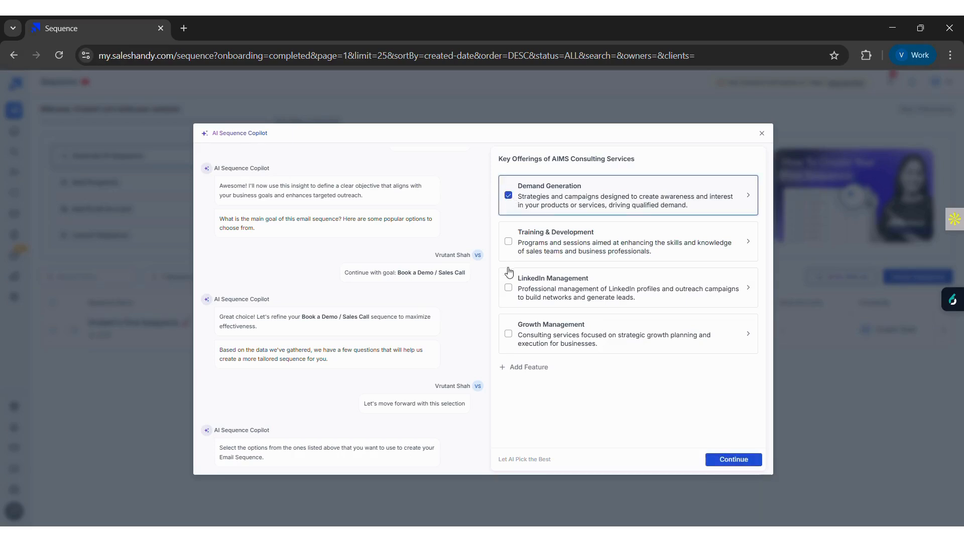
pyautogui.click(508, 289)
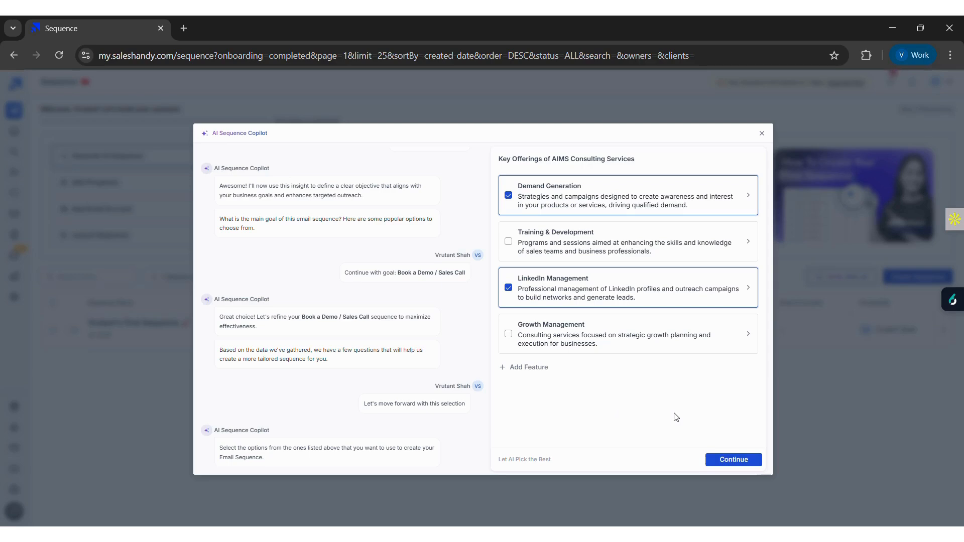
pyautogui.click(734, 460)
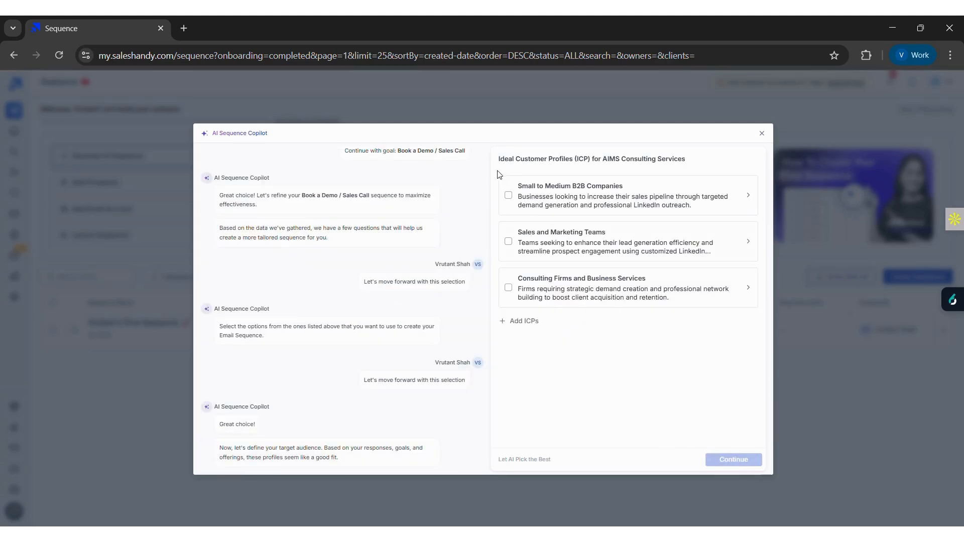
# Select Small to Medium B2B Companies and Consulting Firms and Business Services as the ideal customer profiles.
pyautogui.click(506, 195)
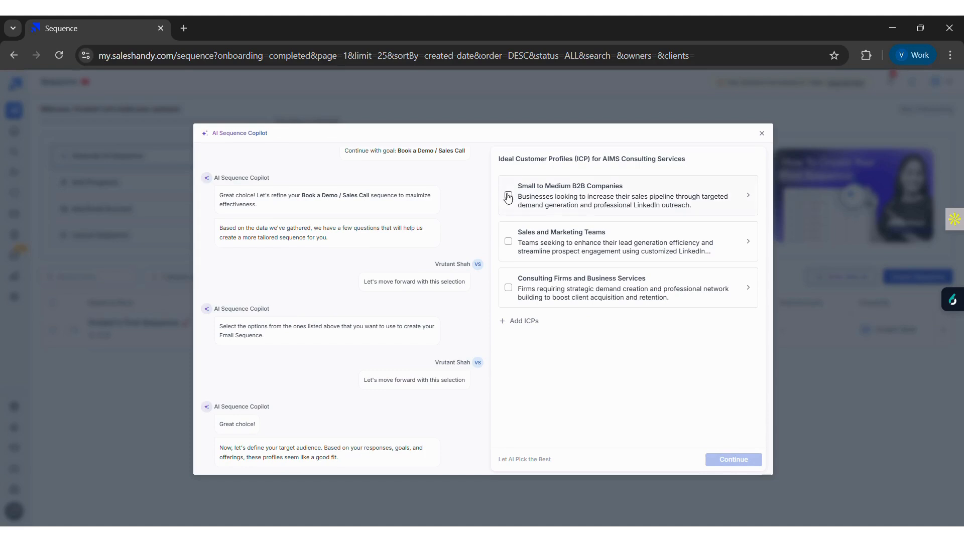
pyautogui.click(508, 294)
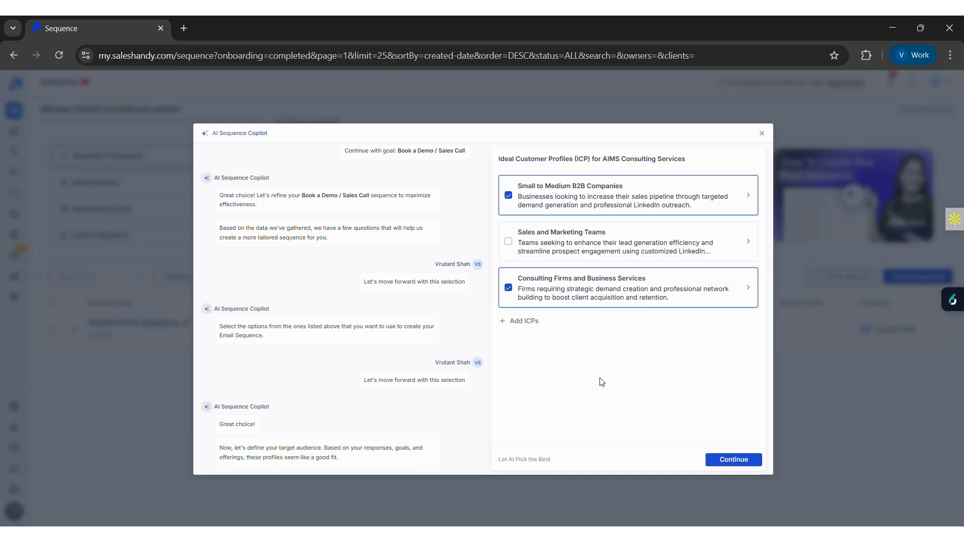
pyautogui.click(527, 324)
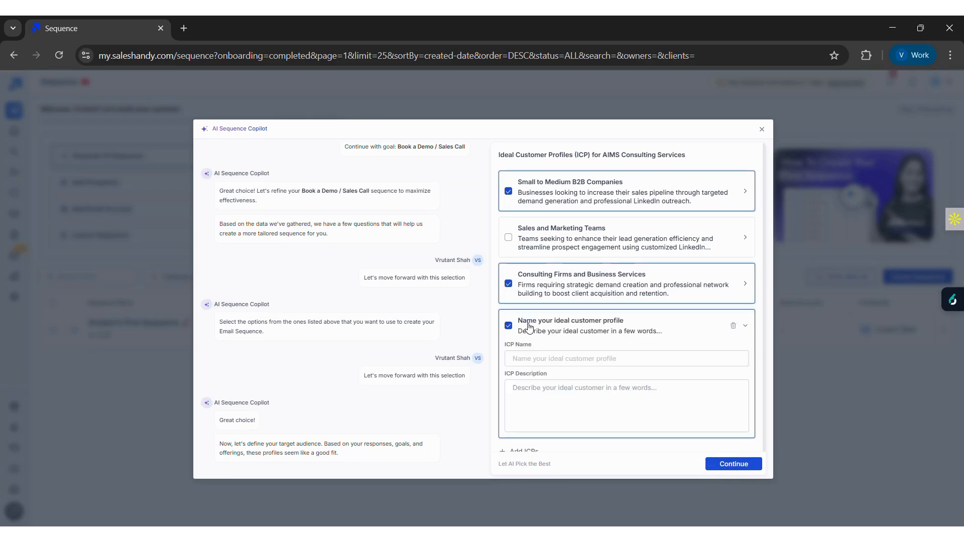
pyautogui.click(736, 400)
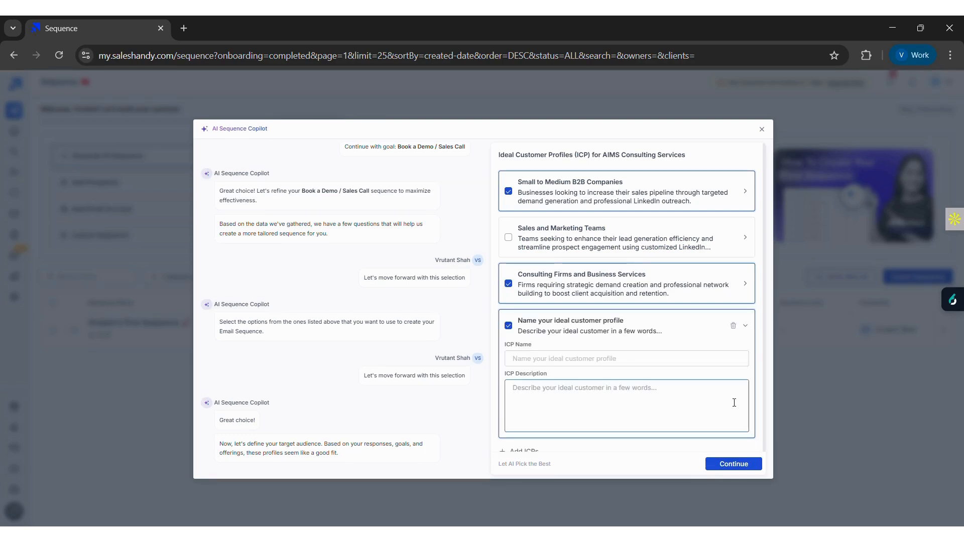
pyautogui.click(733, 328)
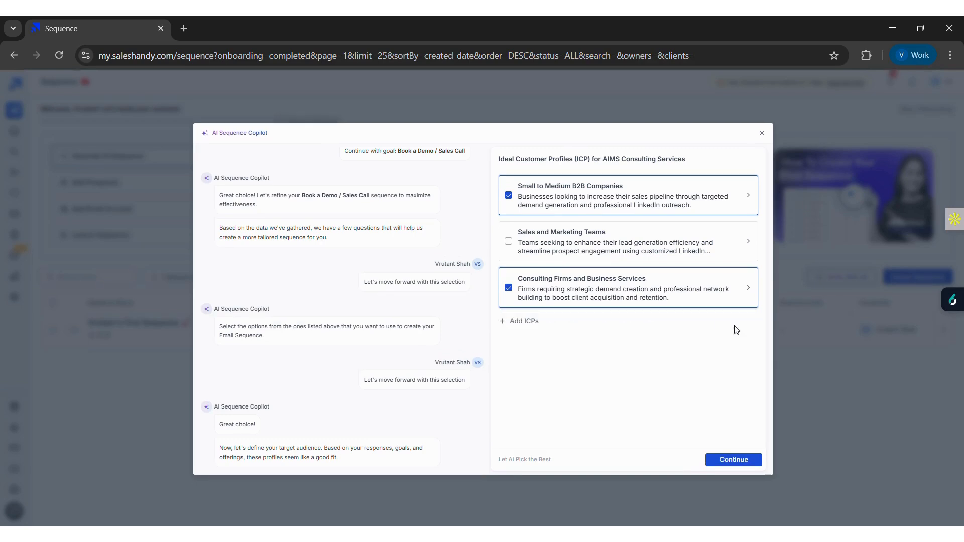
# Confirm the selected customer profiles and generate an email sequence with 3 steps.
pyautogui.click(732, 460)
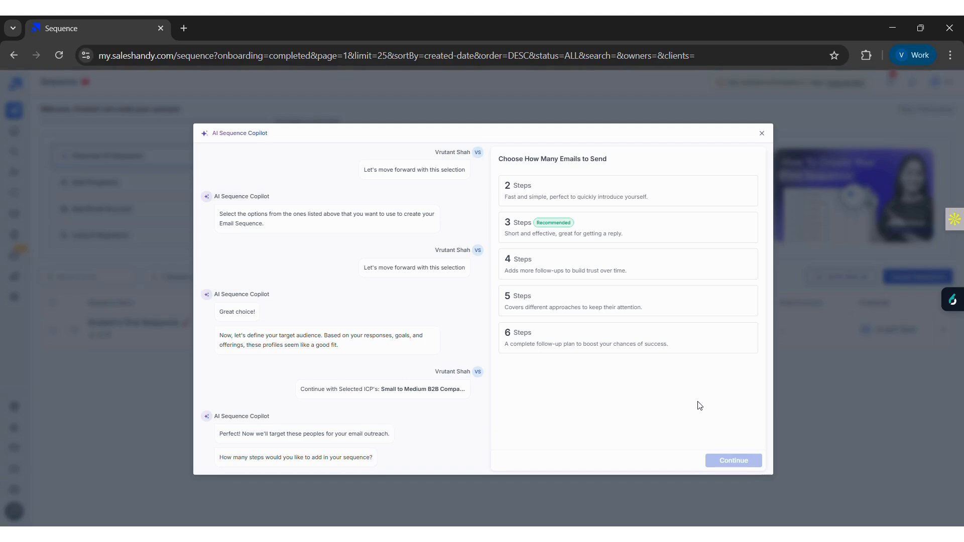
pyautogui.click(589, 223)
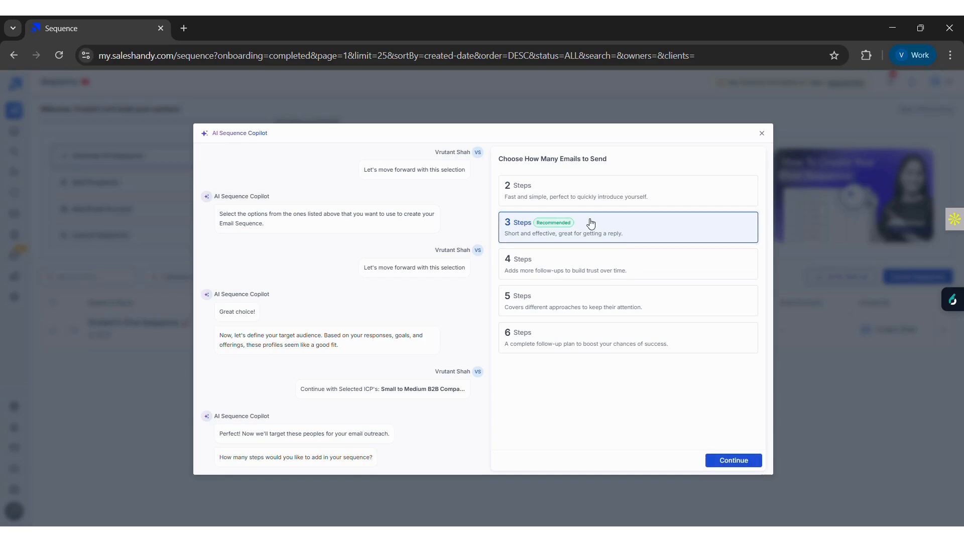
pyautogui.click(739, 466)
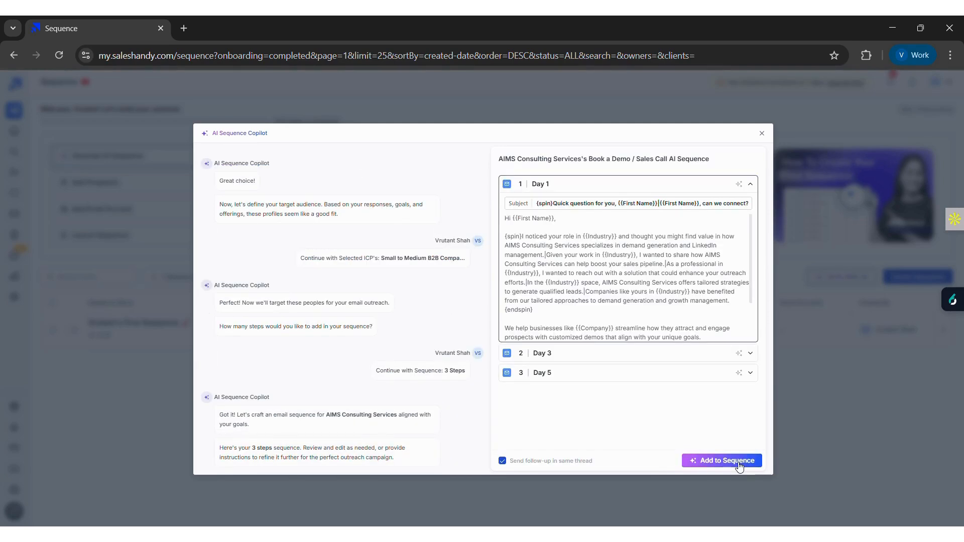
# Review the generated Day 1 and Day 3 emails and add the AI-generated emails to the sequence.
pyautogui.scroll(-1, 588, 295)
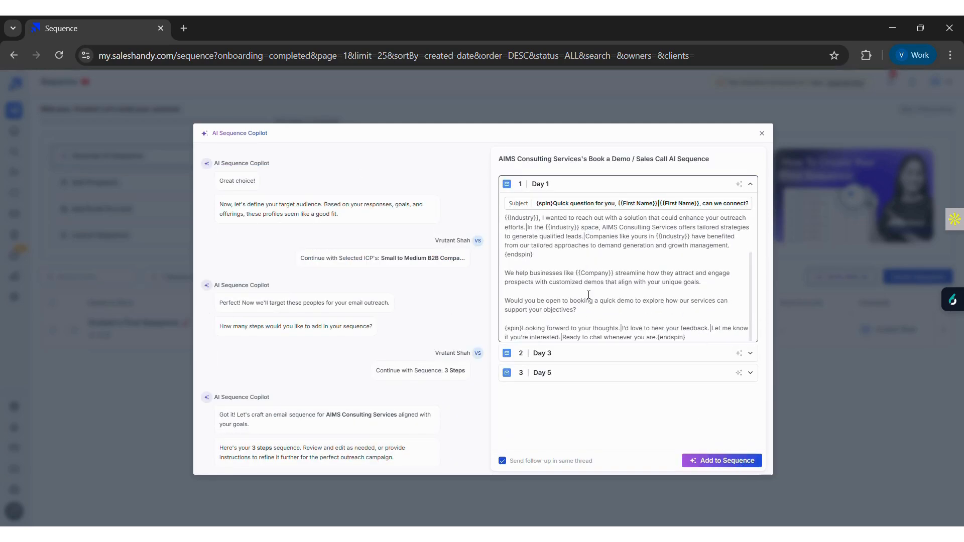
pyautogui.scroll(1, 588, 295)
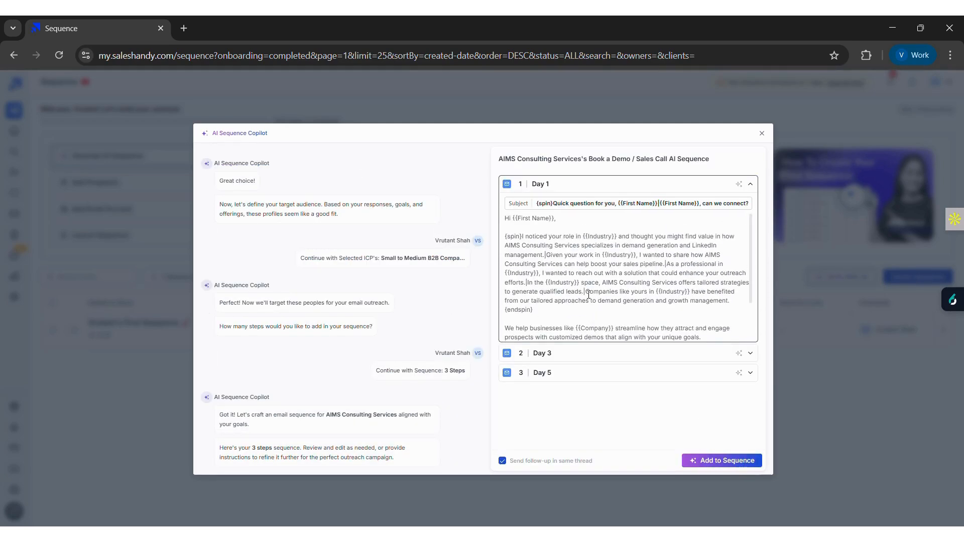
pyautogui.click(589, 354)
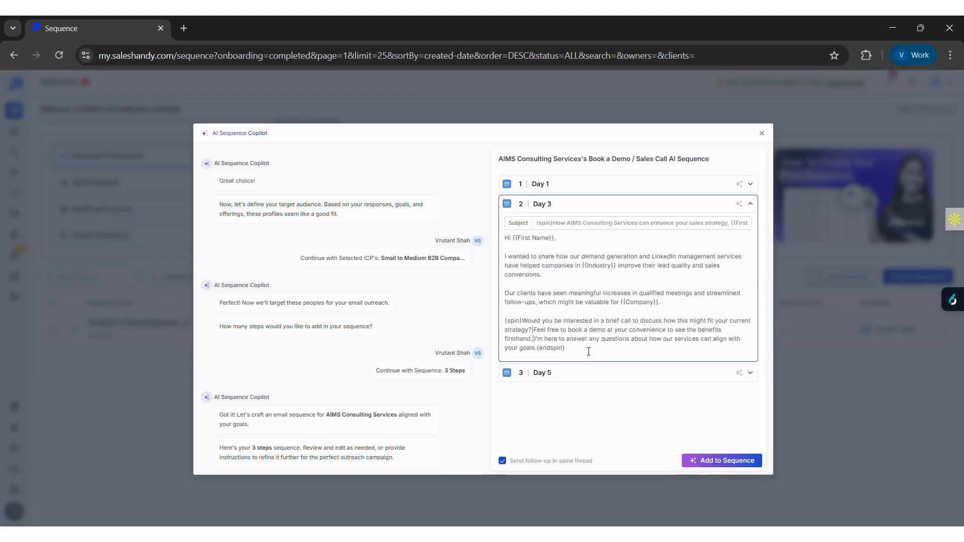
pyautogui.click(697, 462)
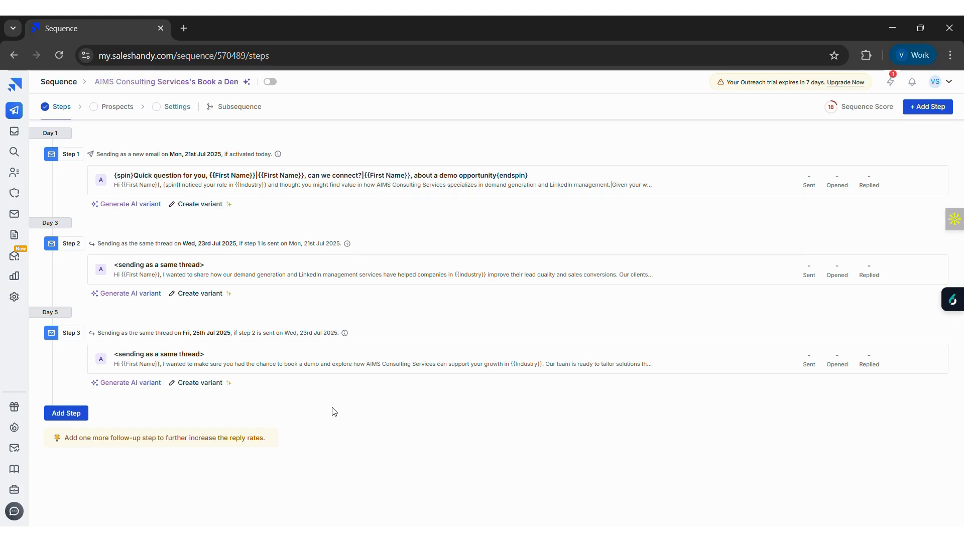
pyautogui.moveTo(850, 109)
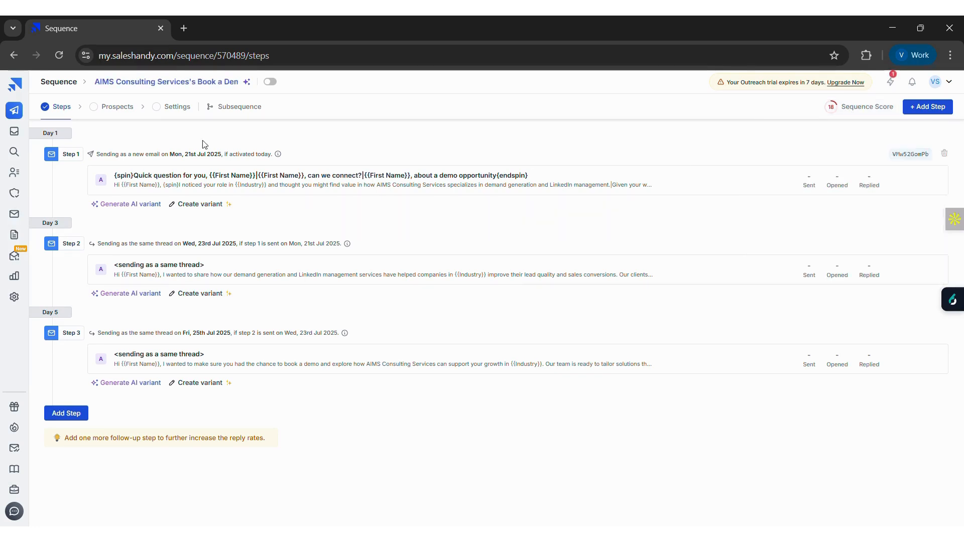
# Connect the existing Google email account for sending and grant Saleshandy the requested Gmail access.
pyautogui.click(16, 217)
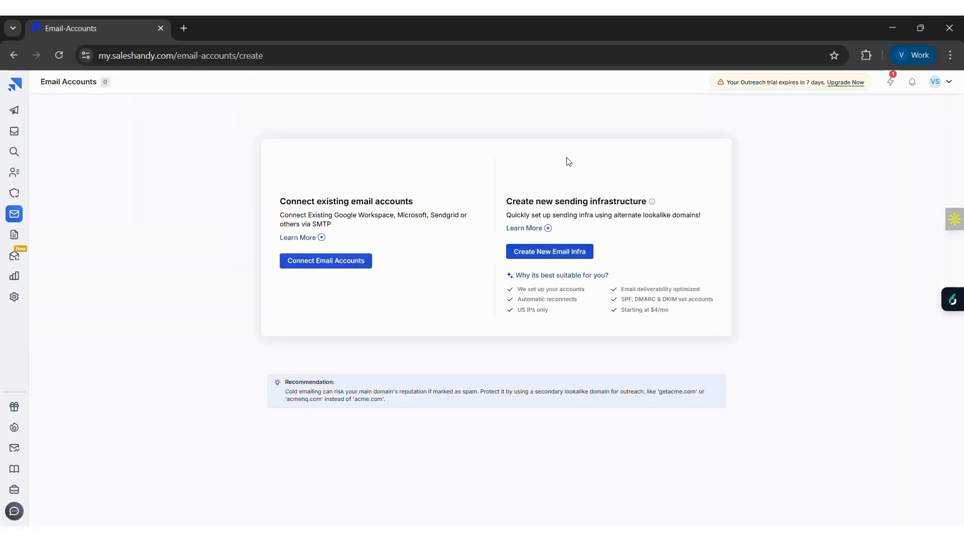
pyautogui.click(310, 264)
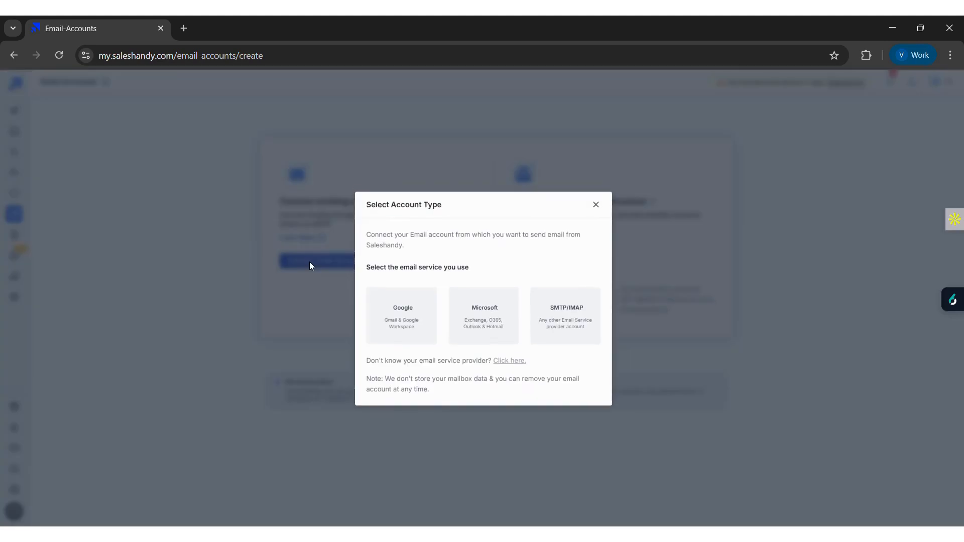
pyautogui.click(412, 320)
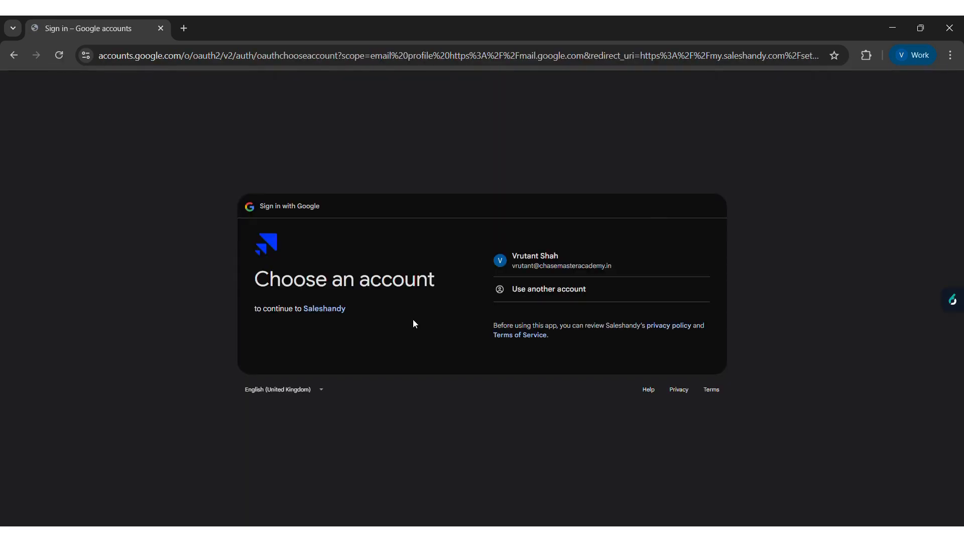
pyautogui.click(533, 266)
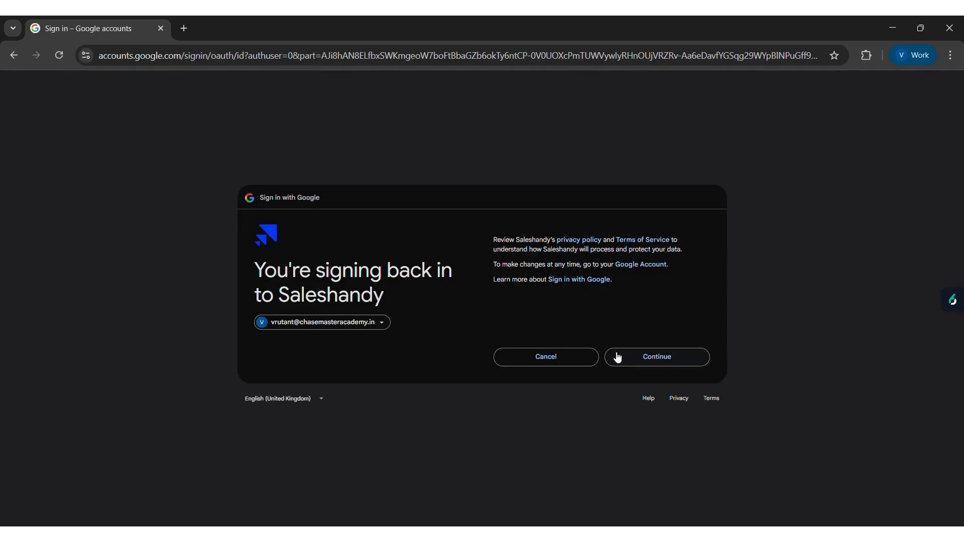
pyautogui.click(617, 355)
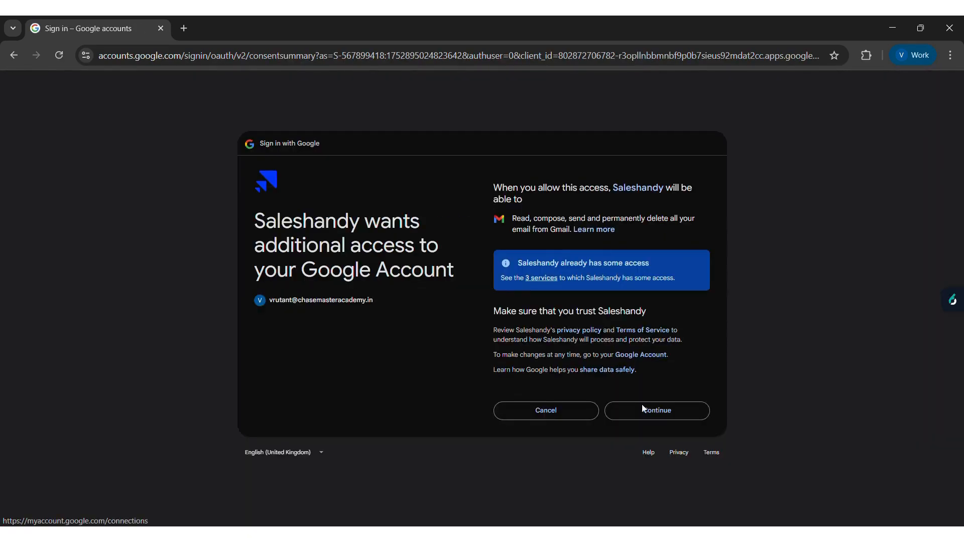
pyautogui.click(658, 415)
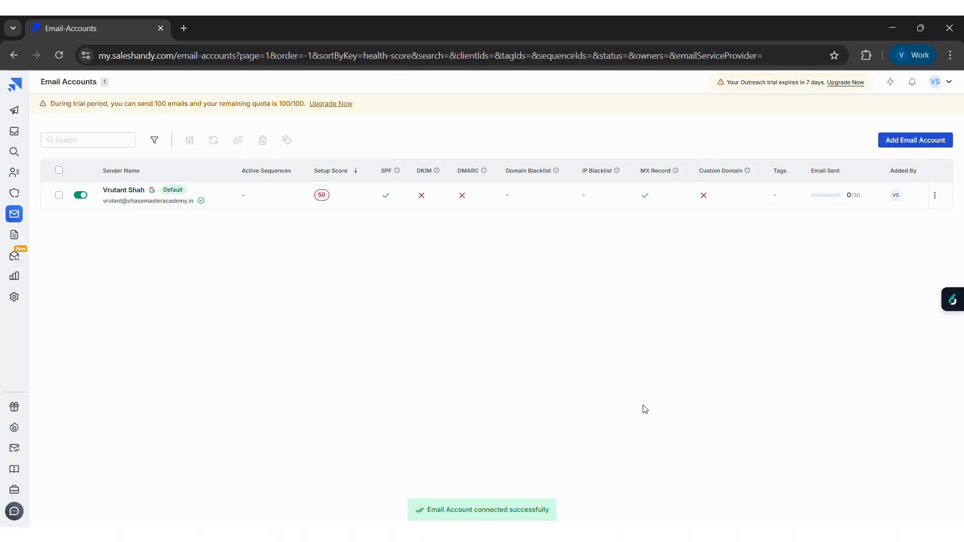
# Examine the connected account's Email Account Health, including its SPF, DKIM, custom domain, DMARC and blacklist checks.
pyautogui.click(322, 195)
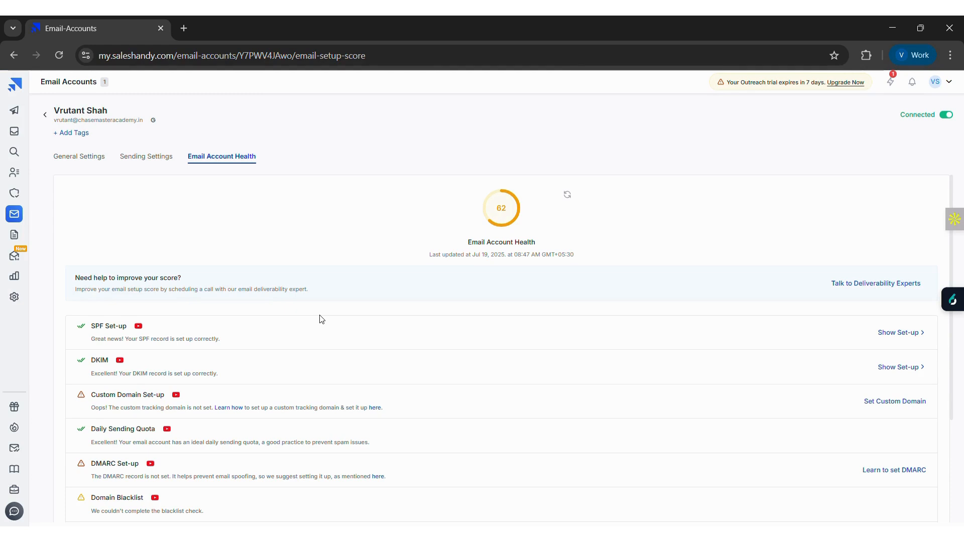
pyautogui.scroll(-2, 321, 319)
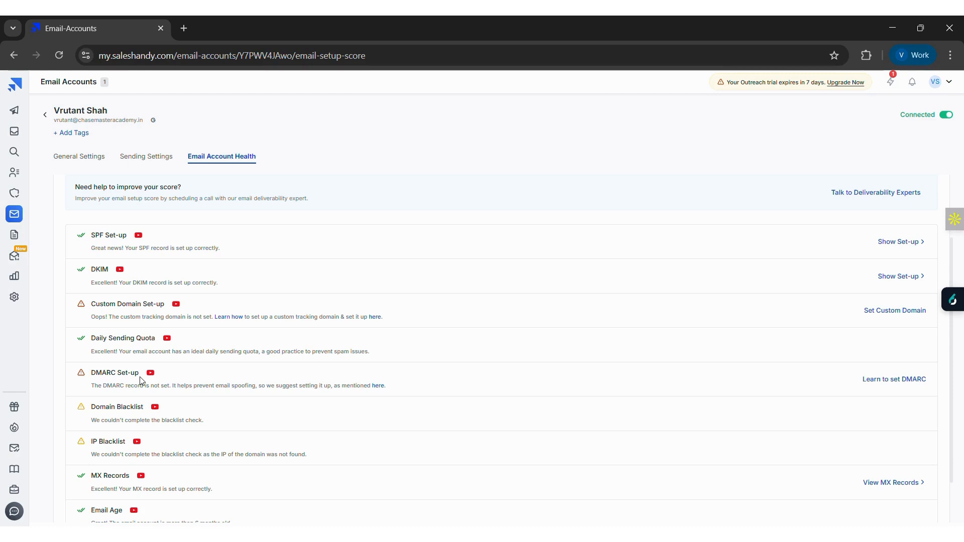
pyautogui.scroll(2, 140, 382)
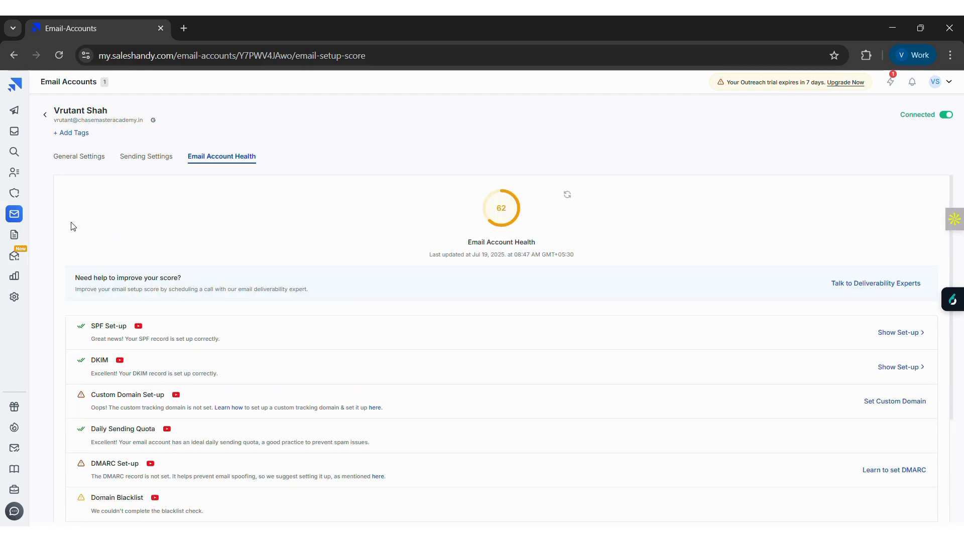
# Draft a fourth email step in the AIMS Consulting Services sequence, starting with "Hi" and the {{First Name}} merge tag.
pyautogui.click(14, 110)
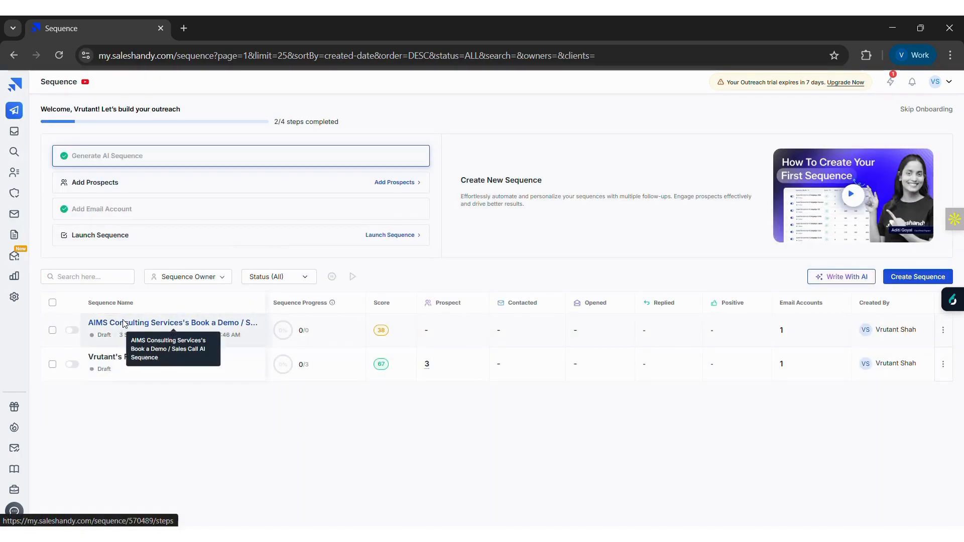
pyautogui.click(125, 324)
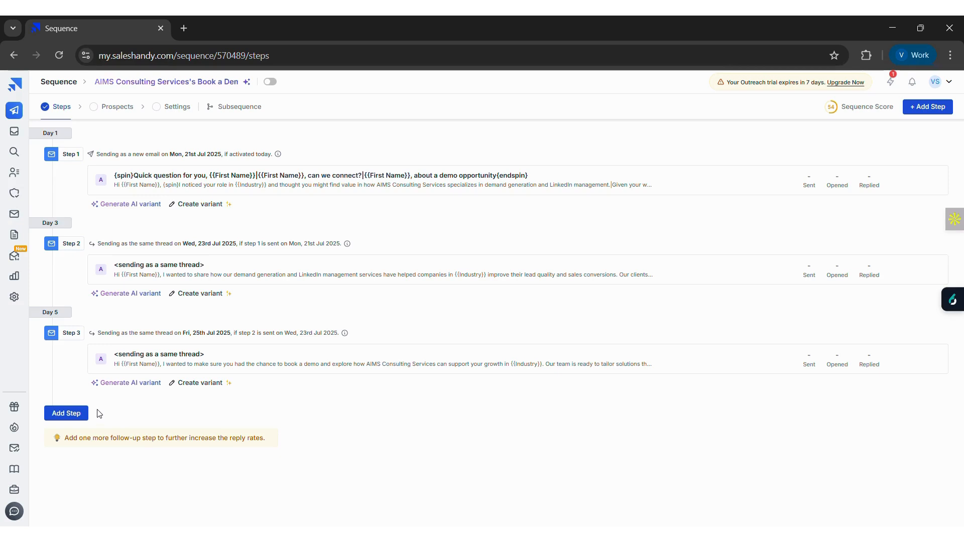
pyautogui.click(66, 414)
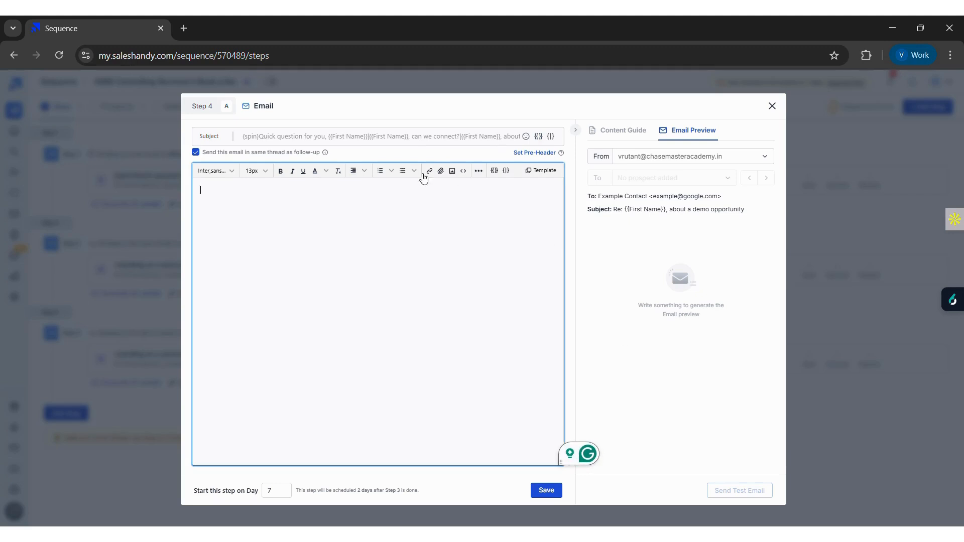
pyautogui.write('Hi')
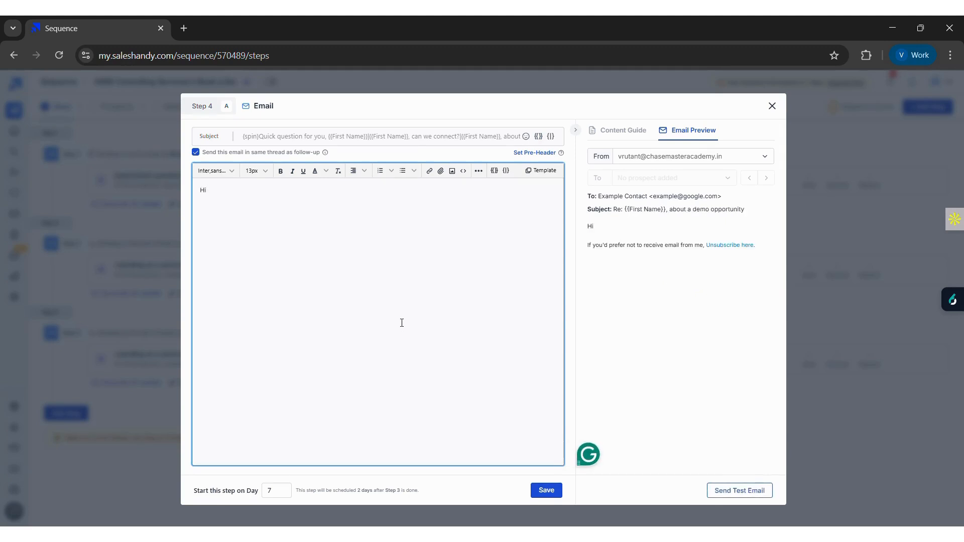
pyautogui.write(' {{')
pyautogui.press('BackSpace')
pyautogui.press('BackSpace')
pyautogui.click(494, 171)
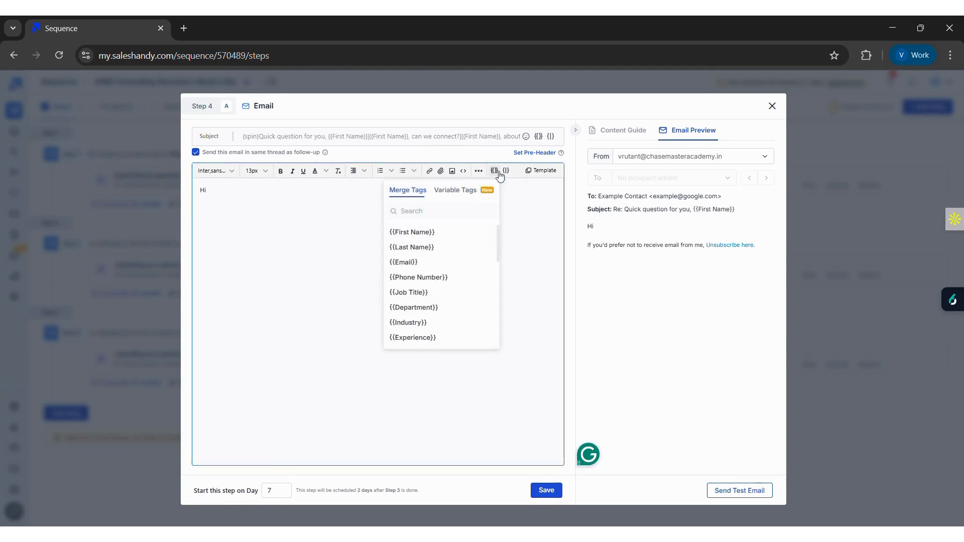
pyautogui.click(428, 231)
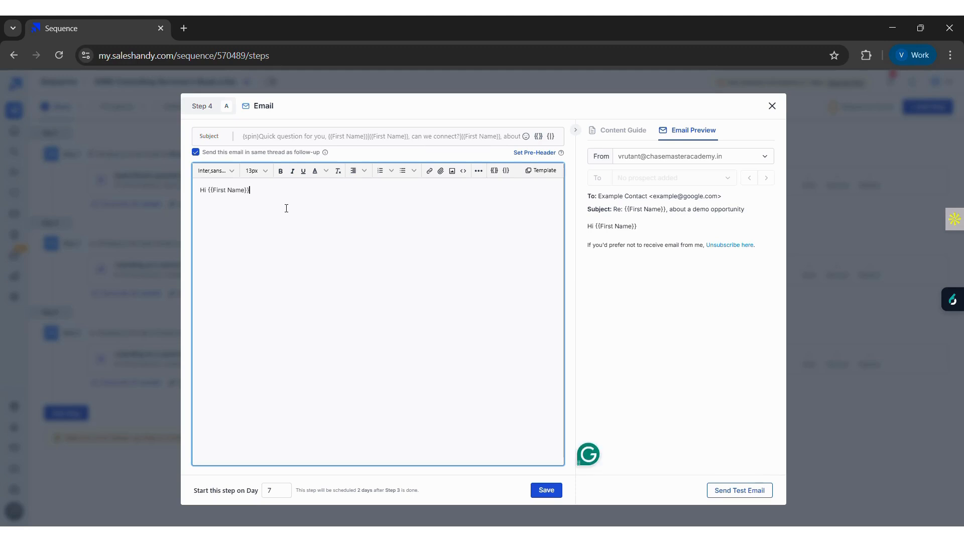
# Set the step 4 email's pre-header to "This is pre header".
pyautogui.click(538, 155)
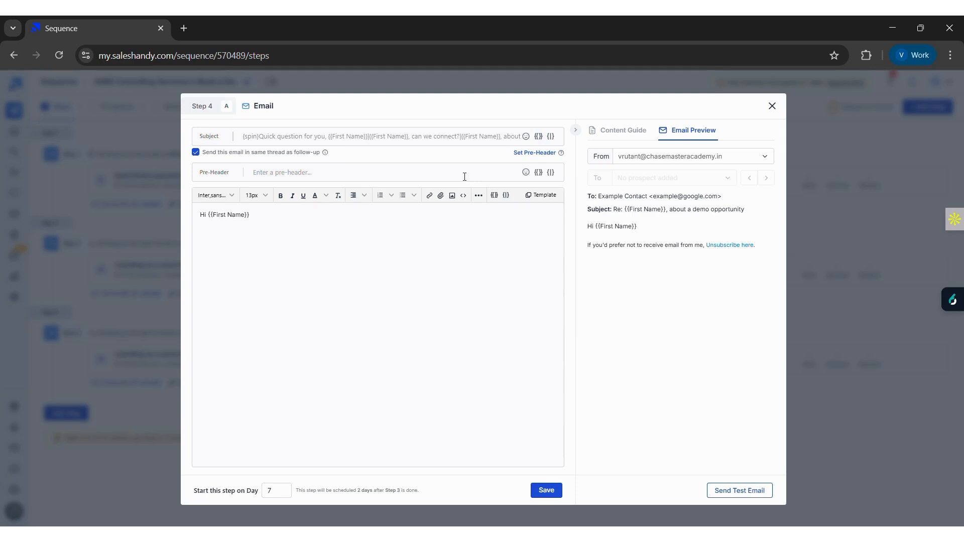
pyautogui.write('This is pr')
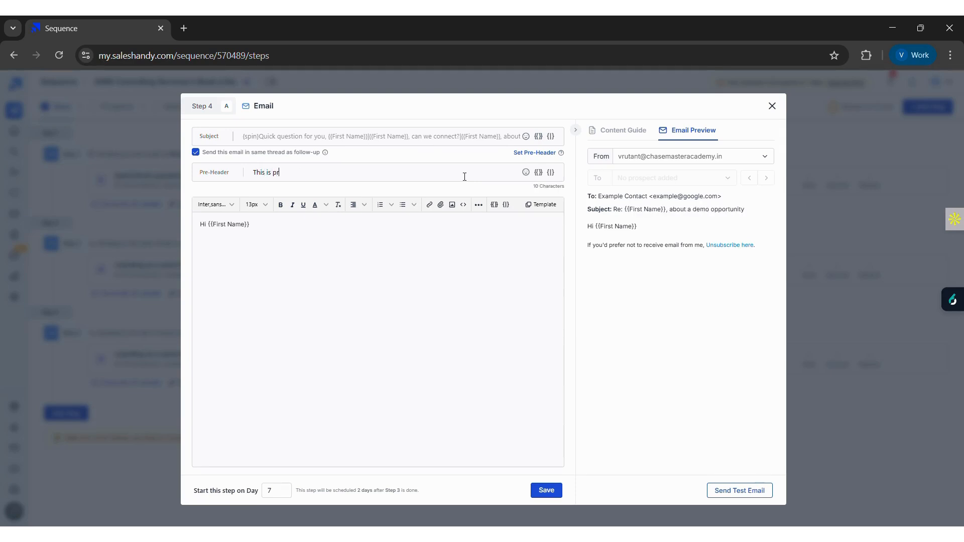
pyautogui.write('e header')
# Check the step 4 draft against the Content Guide and close the email editor without saving the changes.
pyautogui.click(616, 130)
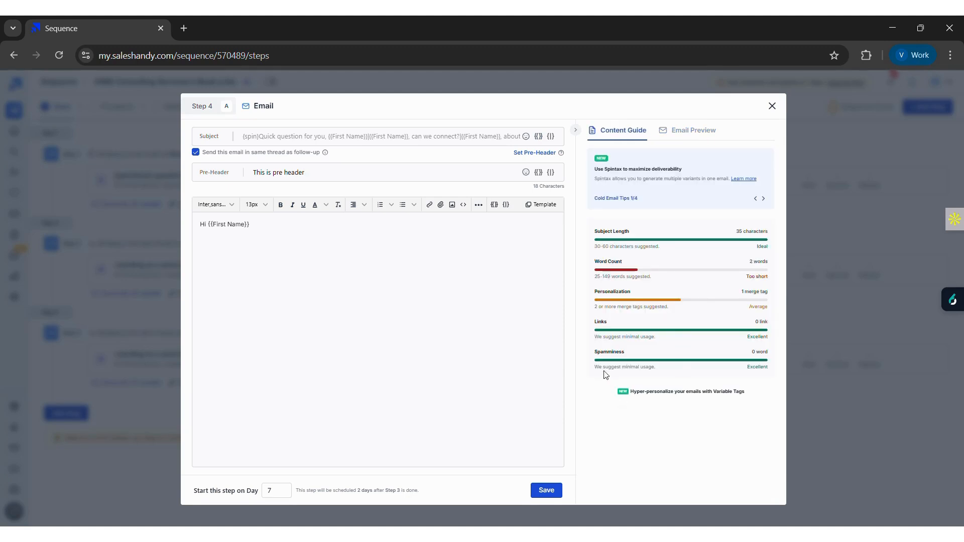
pyautogui.moveTo(590, 353); pyautogui.dragTo(639, 353)
pyautogui.click(635, 330)
pyautogui.click(771, 107)
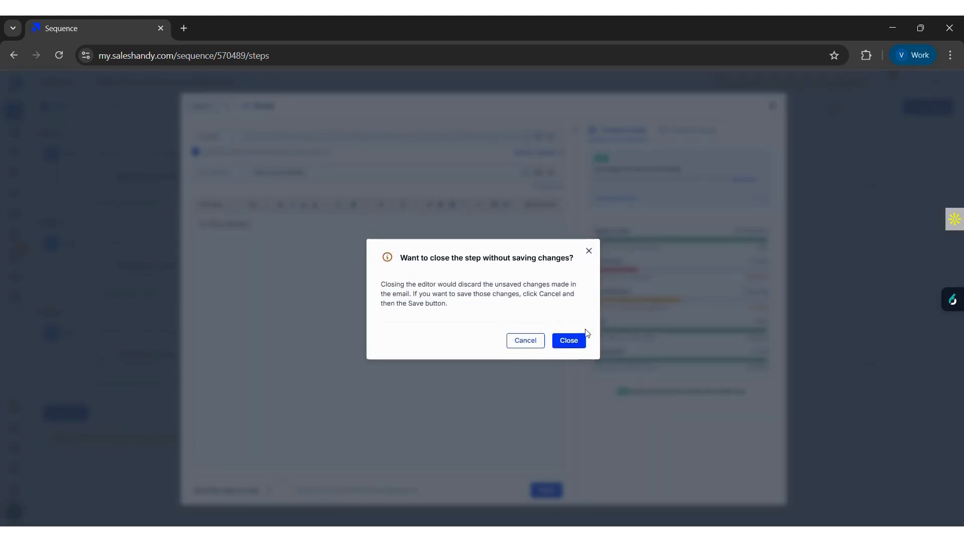
pyautogui.click(569, 341)
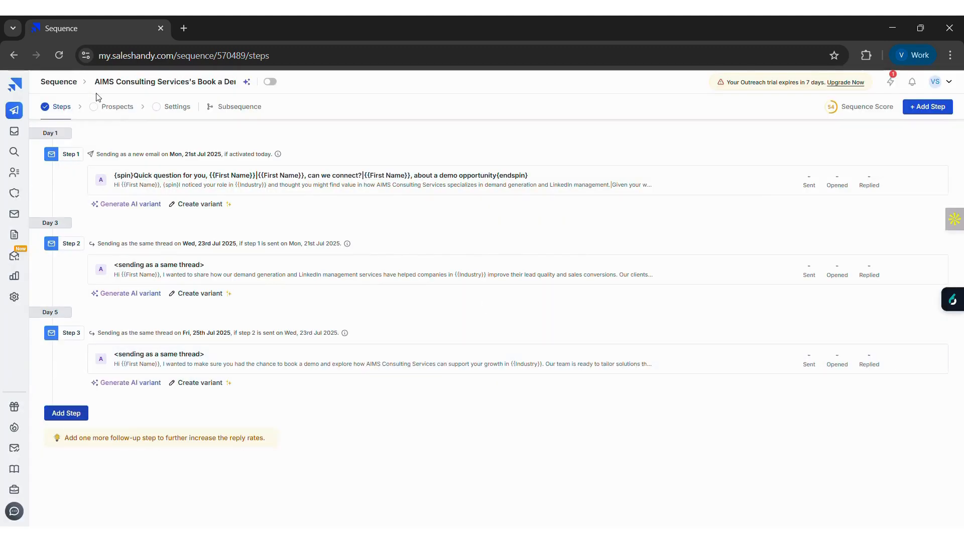
# Search Lead Finder using the AI suggestion "Find Silicon Valley CEOs with fewer than 50 staff.".
pyautogui.click(112, 108)
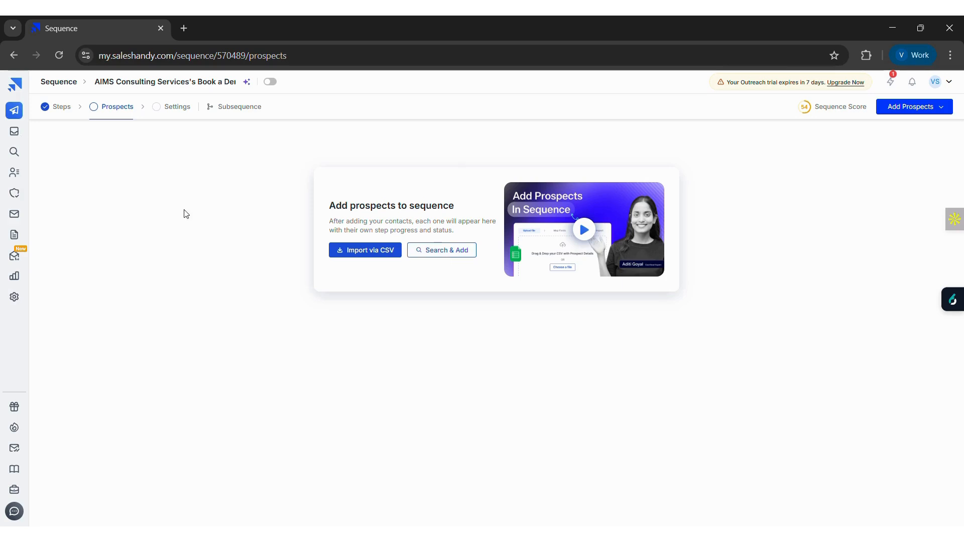
pyautogui.click(14, 152)
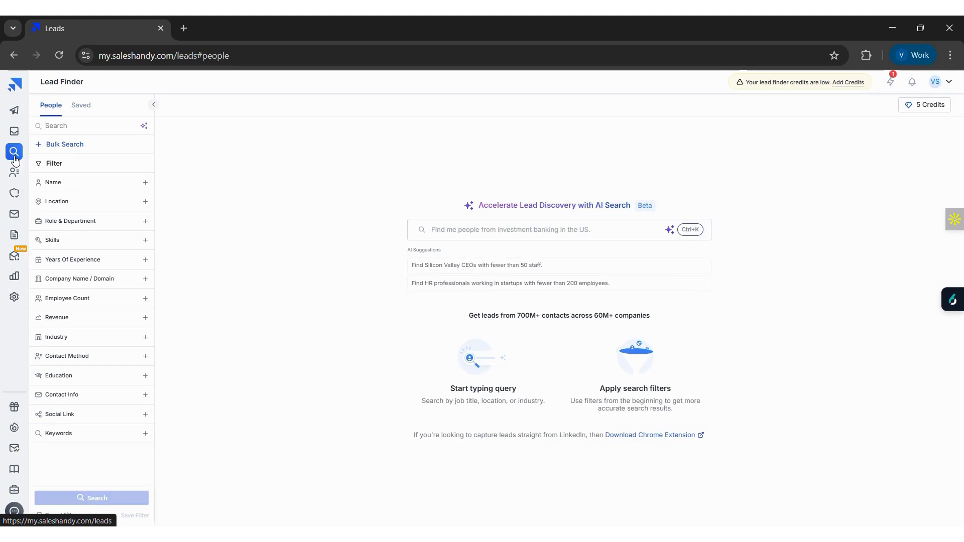
pyautogui.click(15, 174)
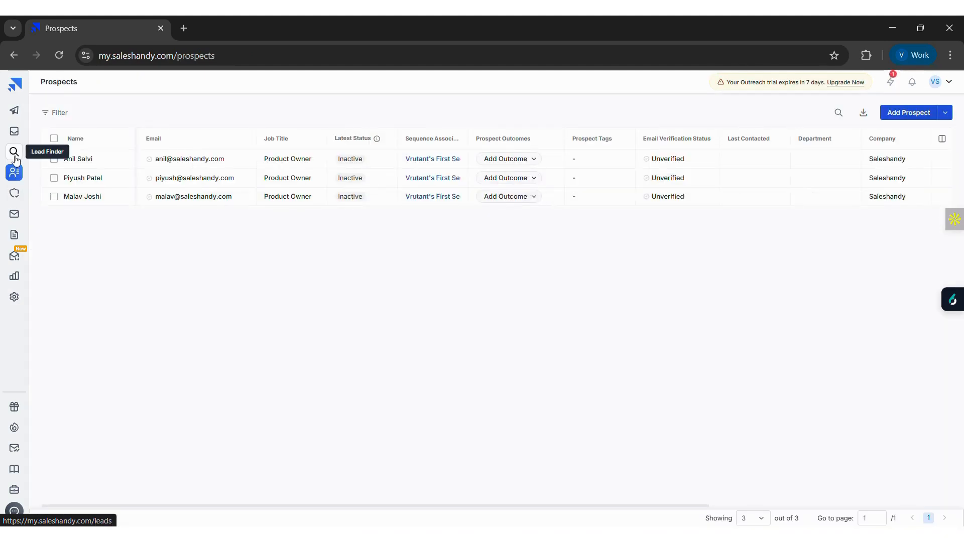
pyautogui.click(15, 153)
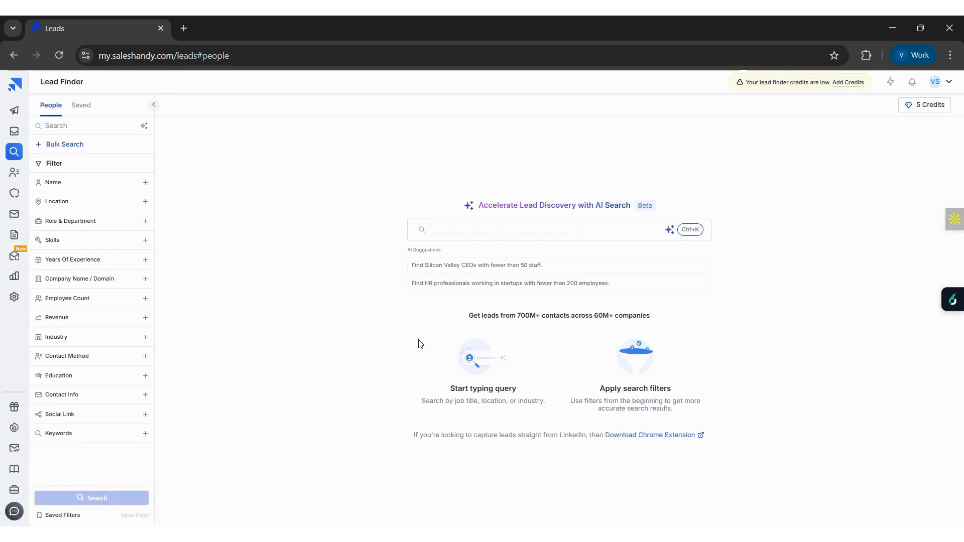
pyautogui.click(445, 266)
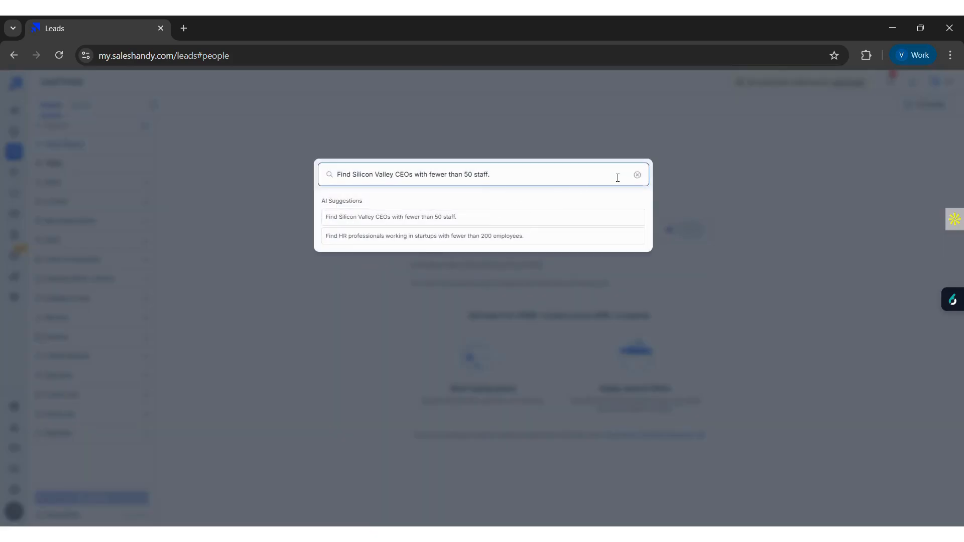
pyautogui.press('Return')
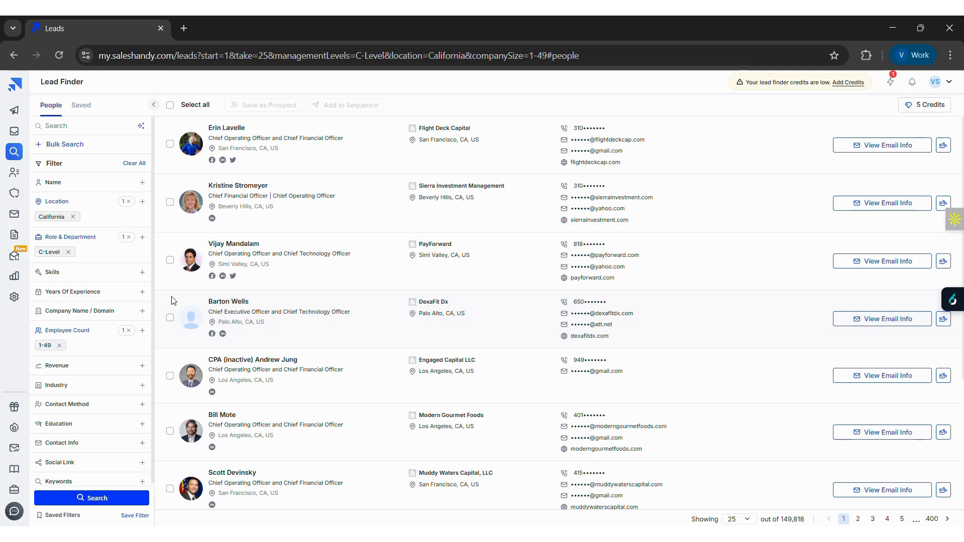
# Add all existing prospects from the prospect list to the AIMS Consulting Services sequence, importing them into Step 1.
pyautogui.click(14, 111)
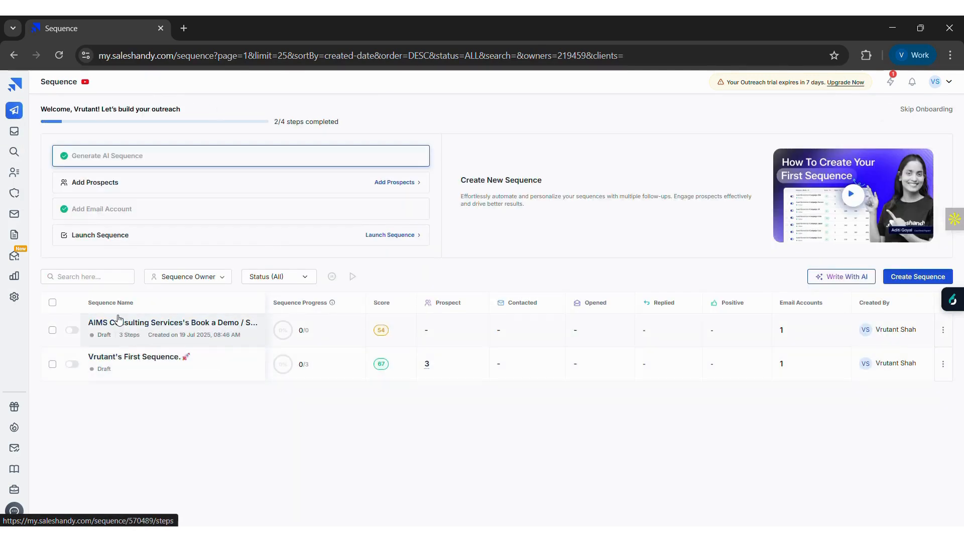
pyautogui.click(119, 323)
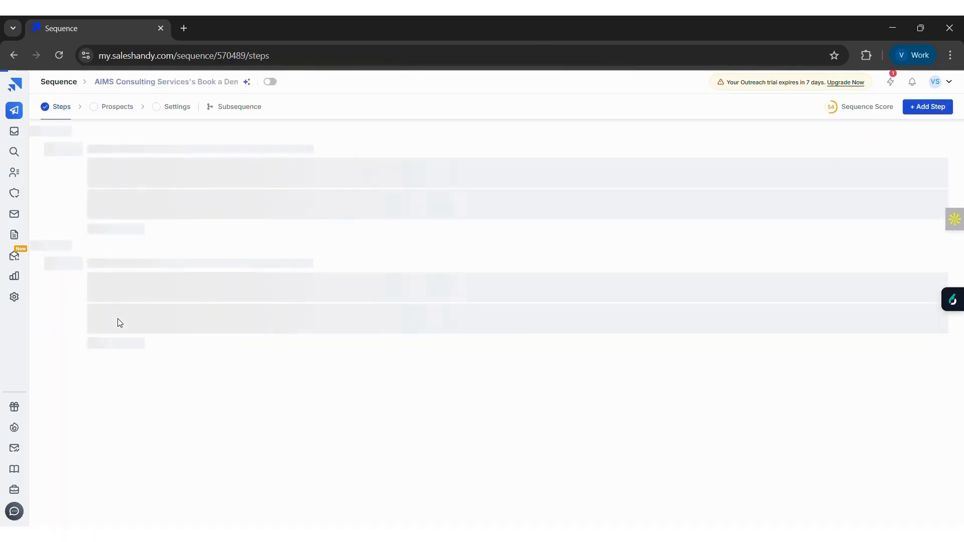
pyautogui.click(111, 109)
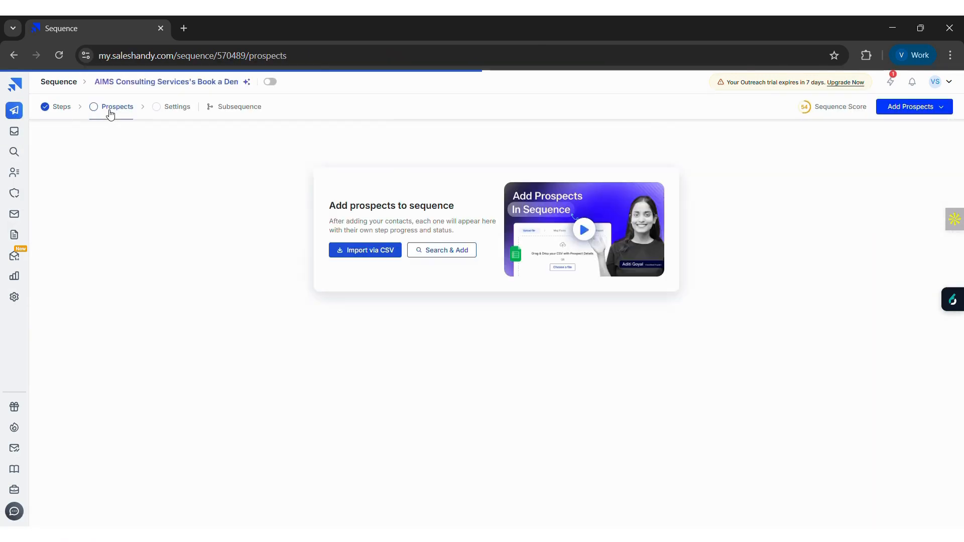
pyautogui.click(434, 251)
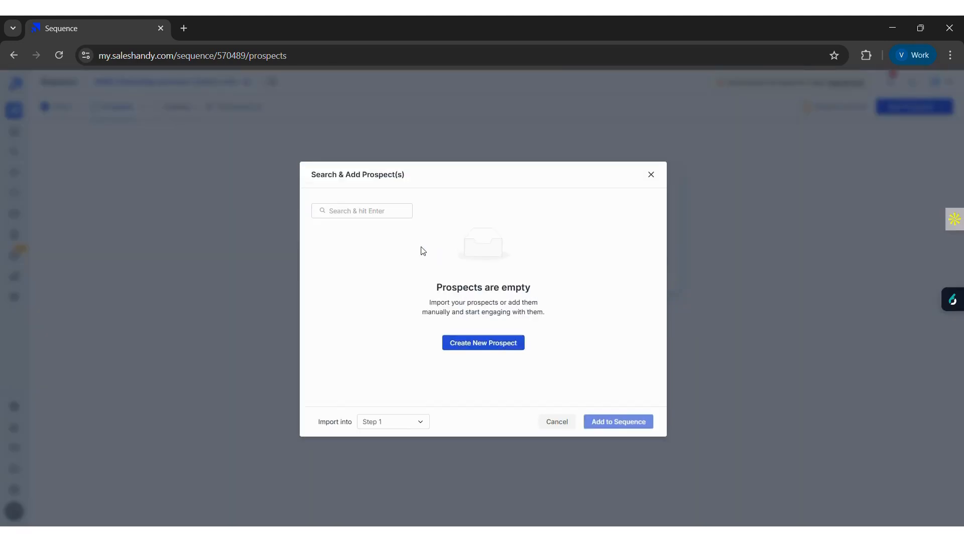
pyautogui.click(328, 237)
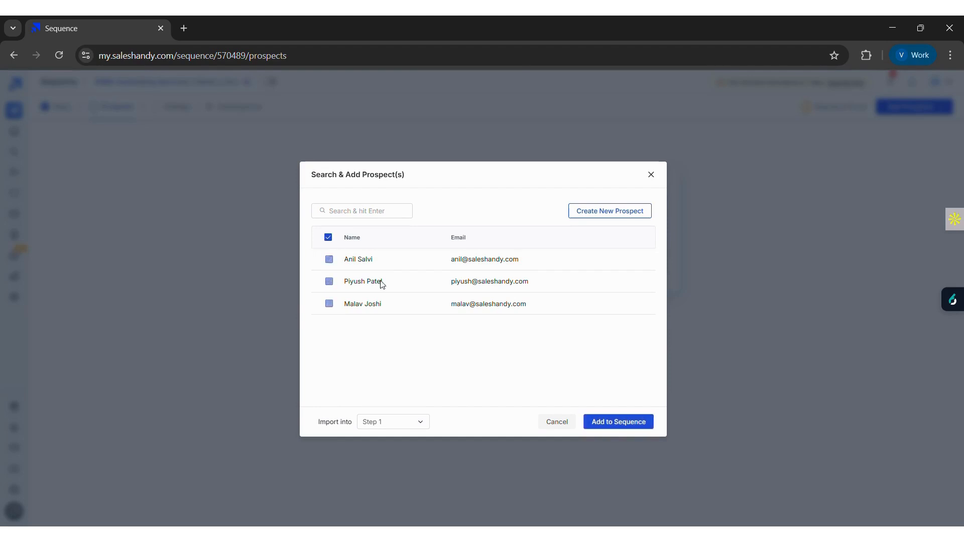
pyautogui.click(616, 424)
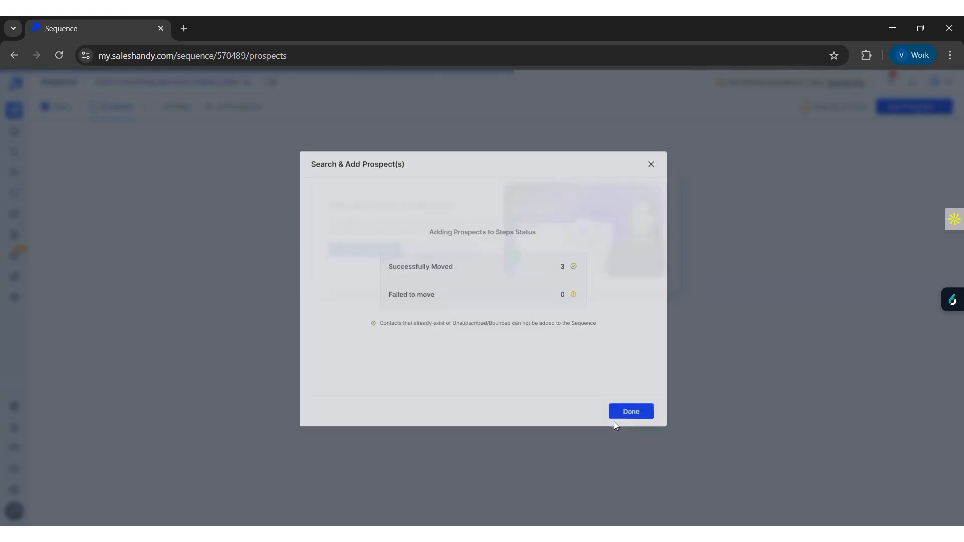
pyautogui.click(615, 424)
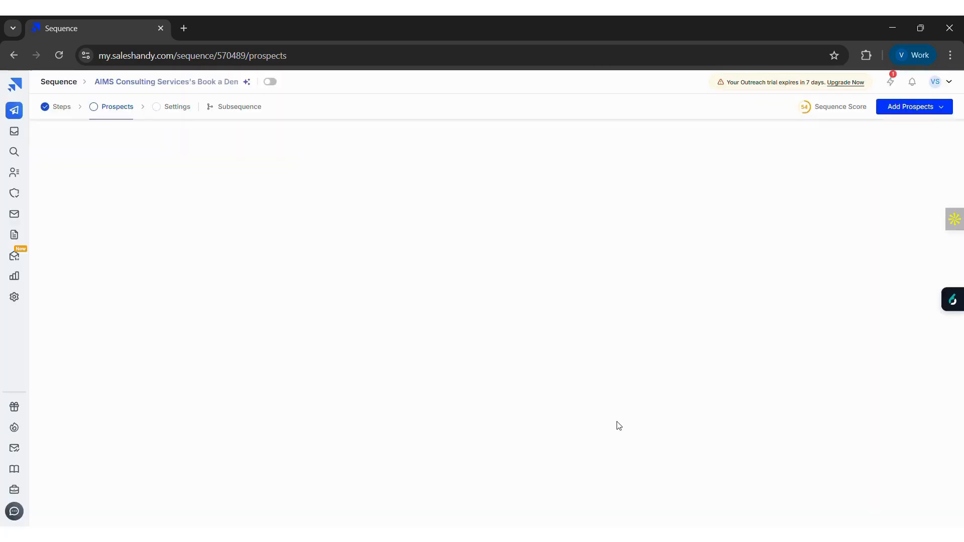
# Turn on link click tracking in the sequence's safety settings.
pyautogui.click(175, 107)
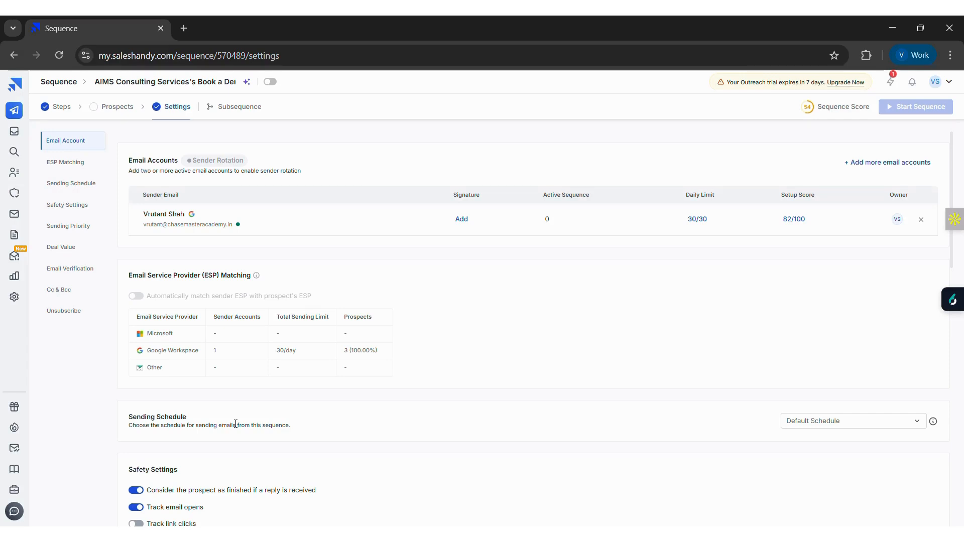
pyautogui.scroll(-3, 235, 424)
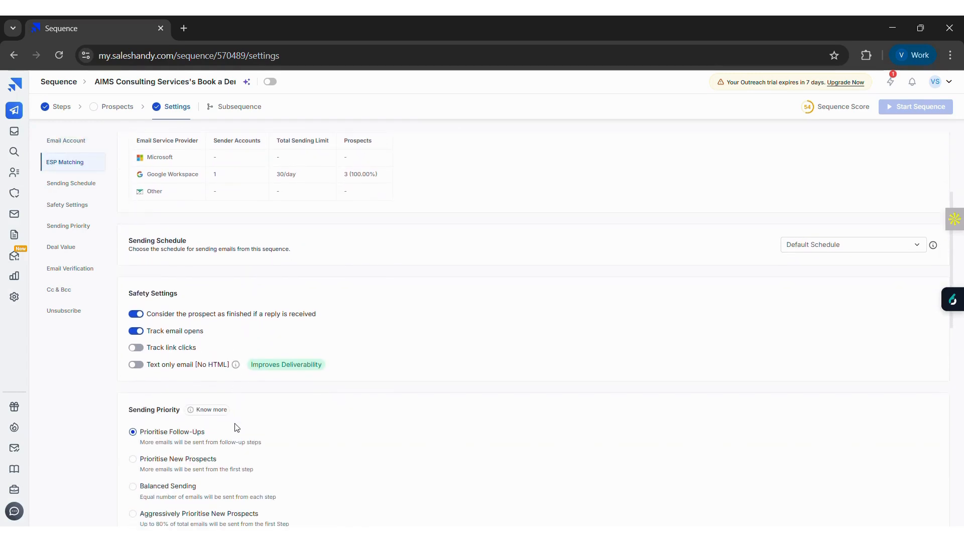
pyautogui.click(135, 348)
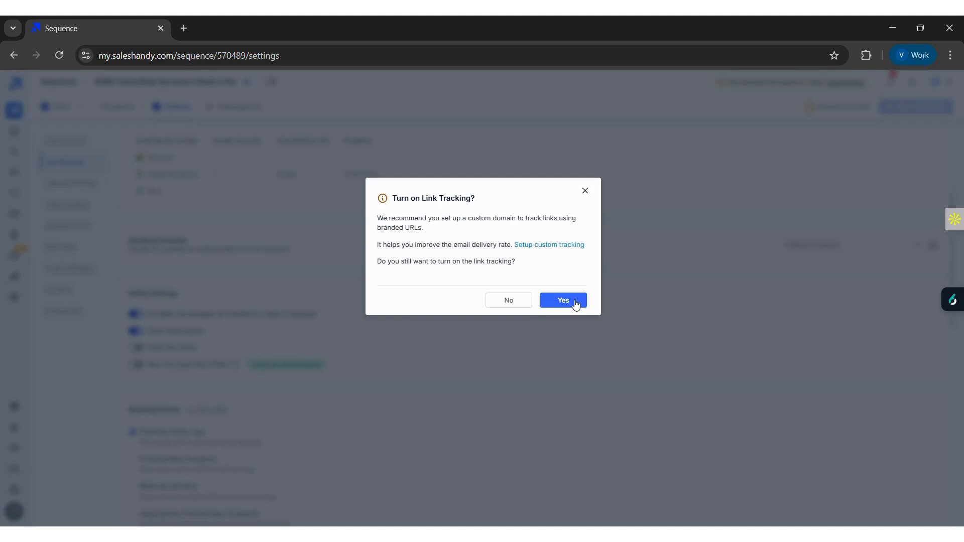
pyautogui.click(575, 304)
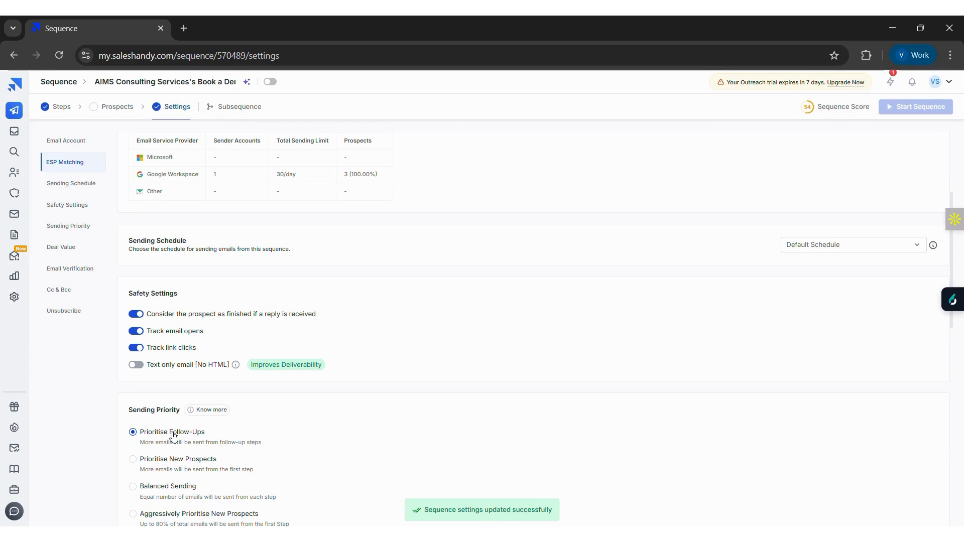
# Set the sequence's sending priority to Balanced Sending and save it.
pyautogui.scroll(-3, 173, 435)
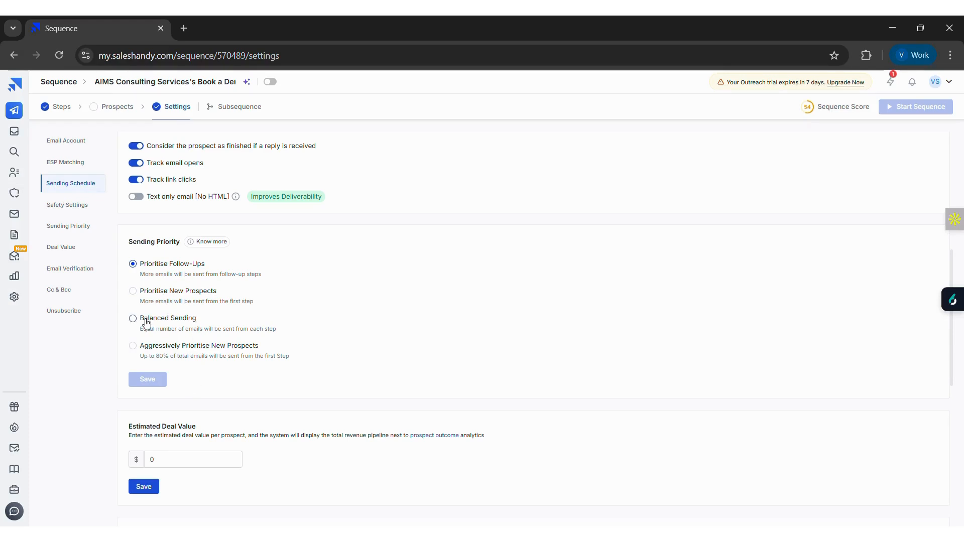
pyautogui.click(164, 322)
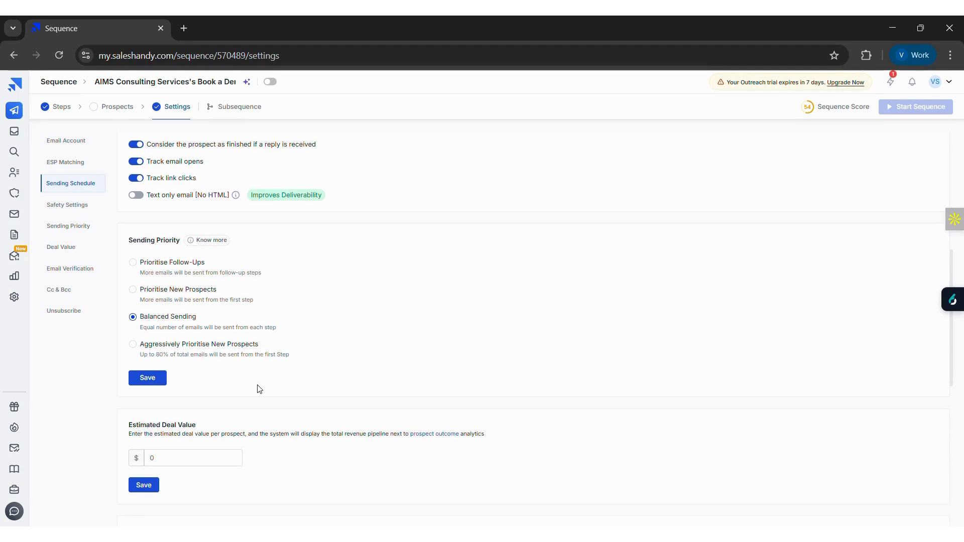
pyautogui.click(145, 377)
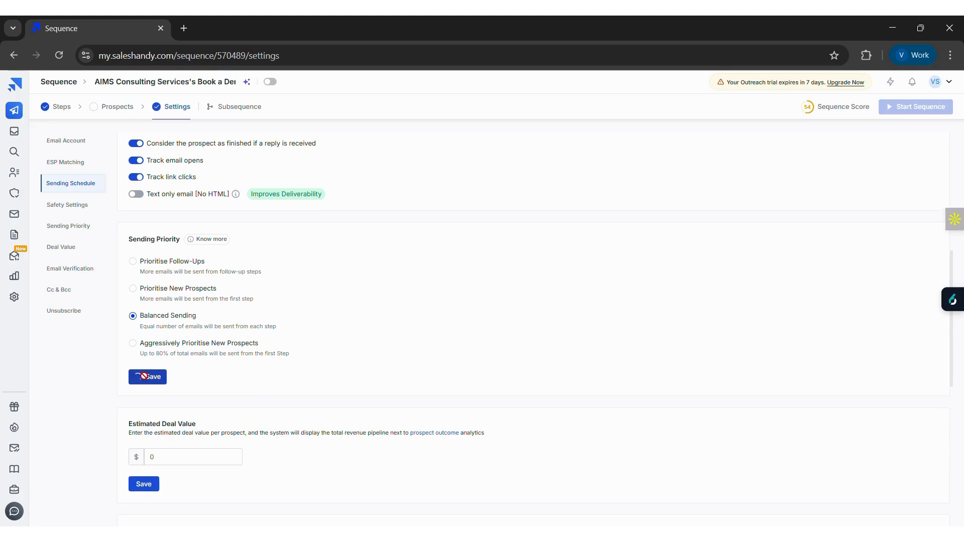
# Start email verification for the sequence's unverified prospects.
pyautogui.scroll(-5, 265, 391)
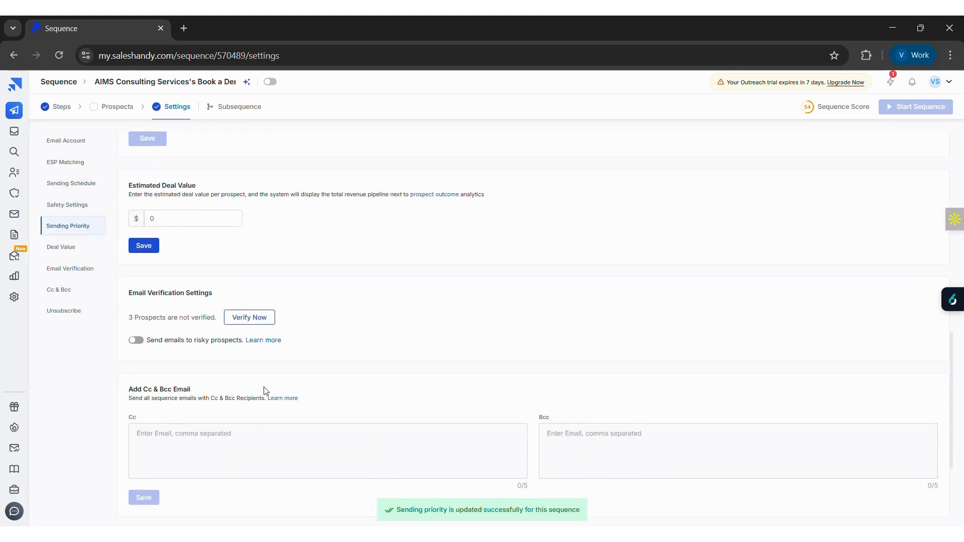
pyautogui.scroll(-1, 265, 391)
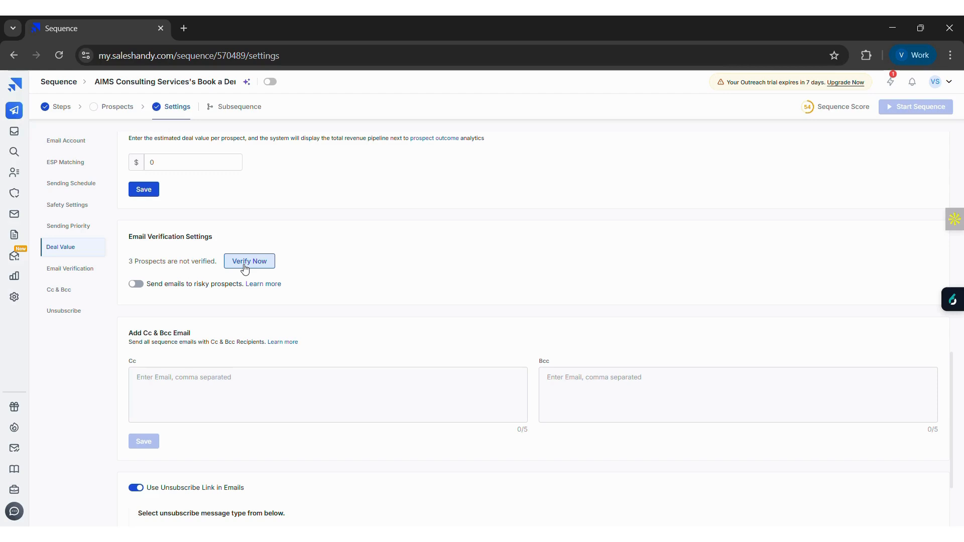
pyautogui.click(245, 262)
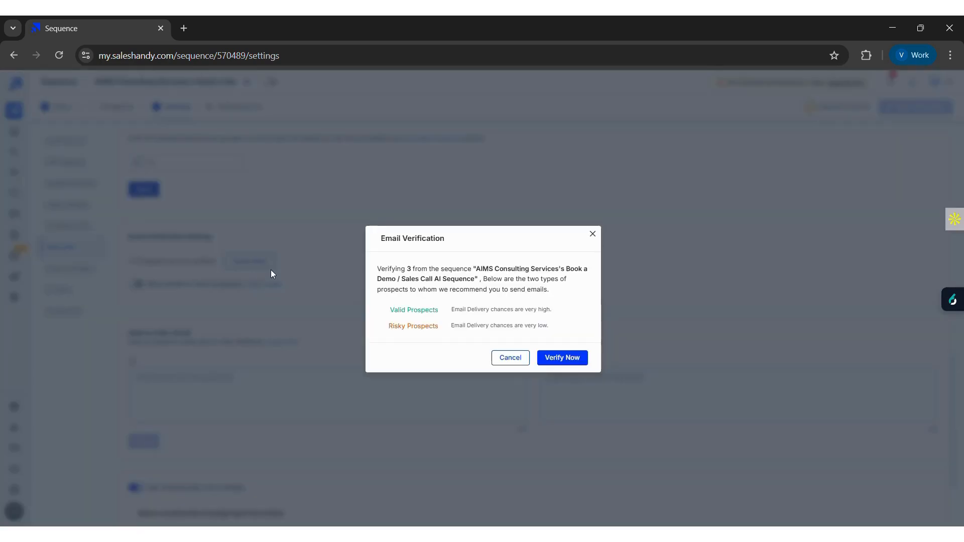
pyautogui.click(562, 358)
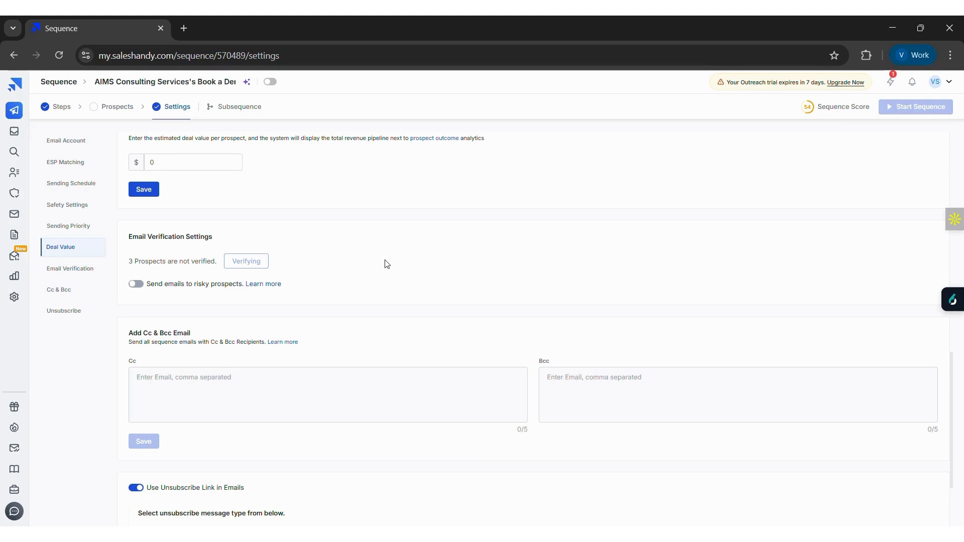
# Review the sequence's Cc & Bcc fields and the unsubscribe message options.
pyautogui.scroll(-1, 326, 306)
pyautogui.click(255, 368)
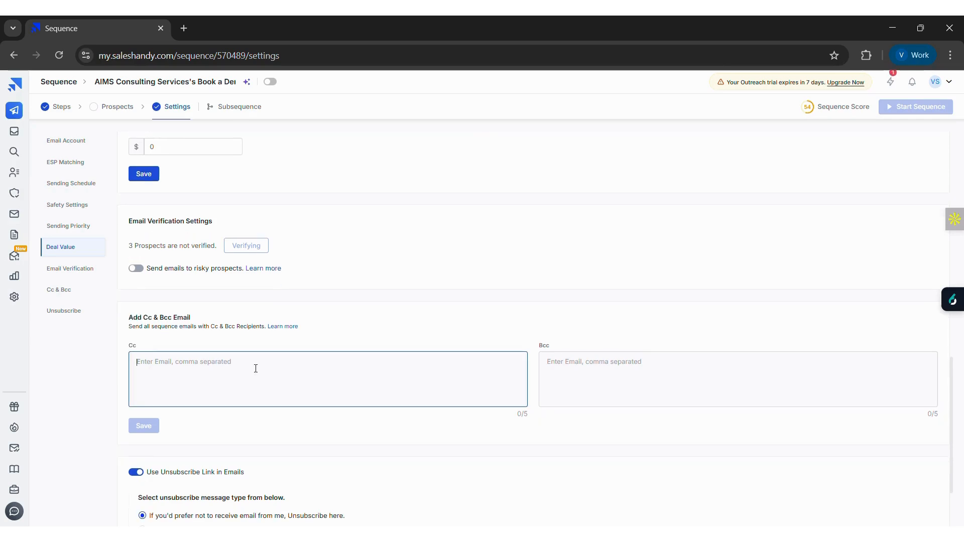
pyautogui.scroll(-2, 255, 369)
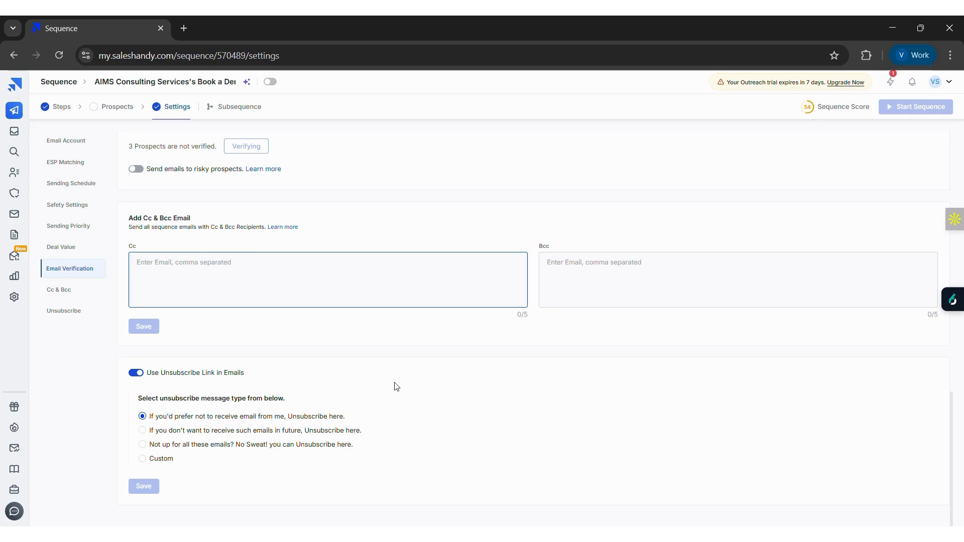
pyautogui.scroll(15, 338, 233)
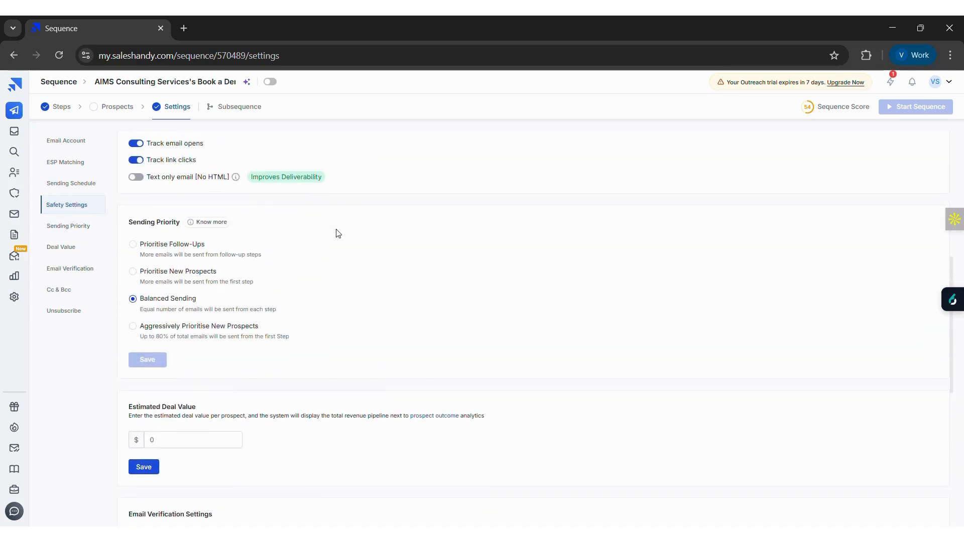
# Create a subsequence triggered when Email Open Count is greater than 3, and save its conditions.
pyautogui.click(240, 107)
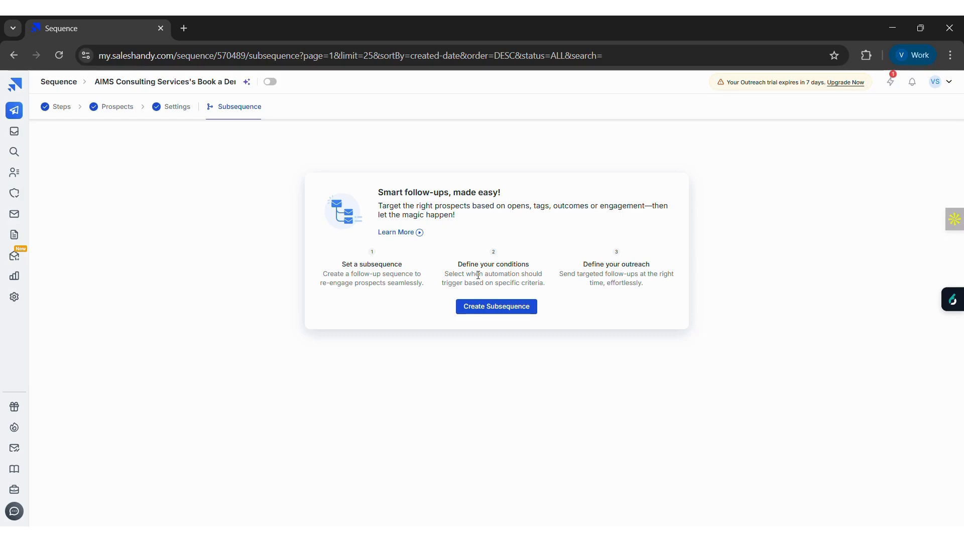
pyautogui.click(489, 304)
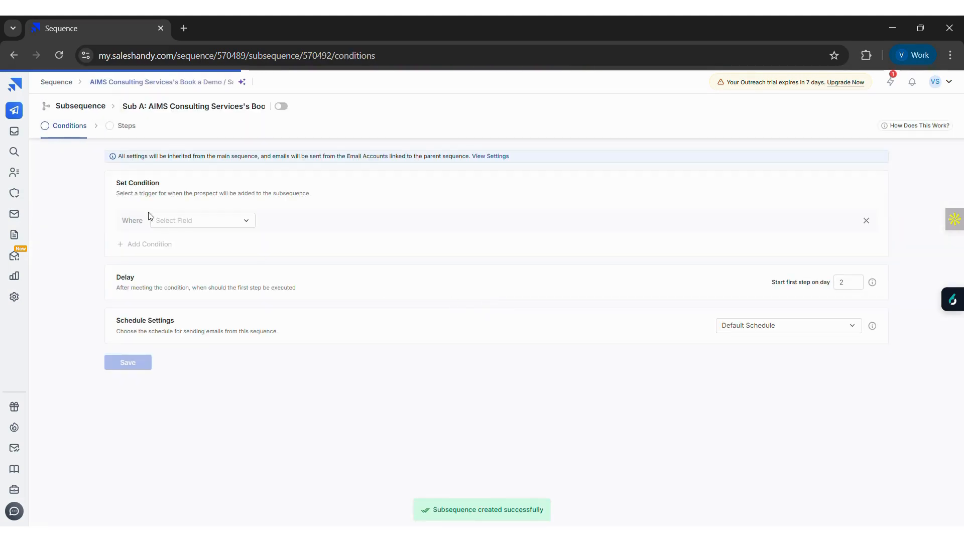
pyautogui.click(176, 225)
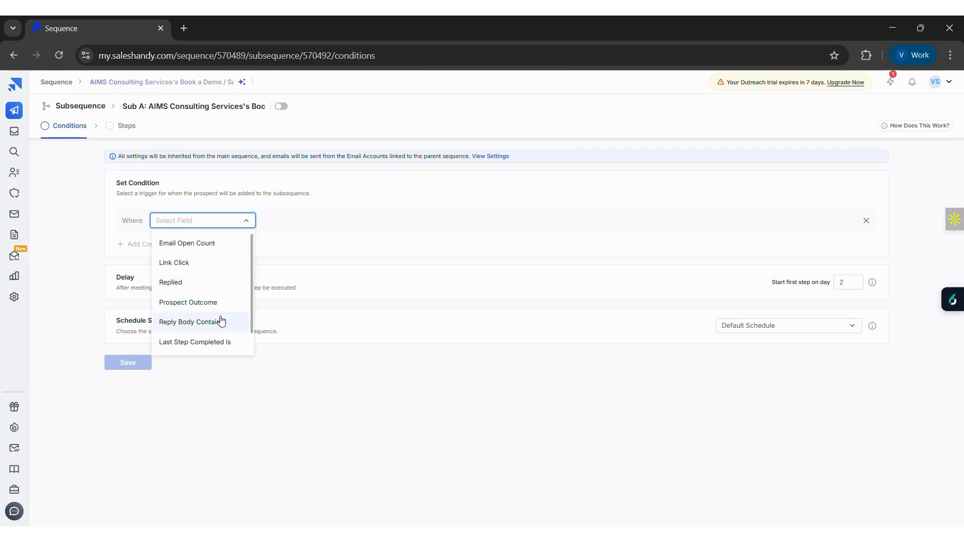
pyautogui.click(223, 246)
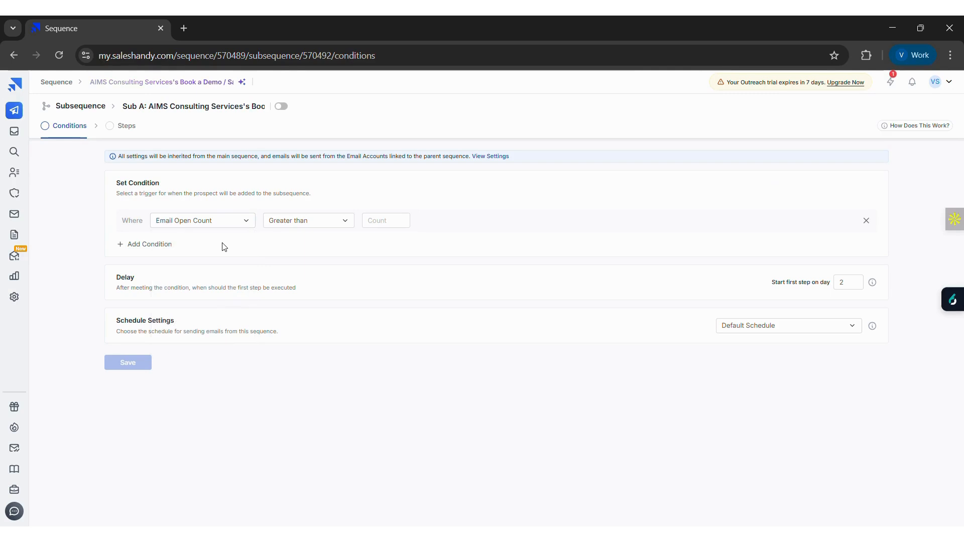
pyautogui.click(390, 224)
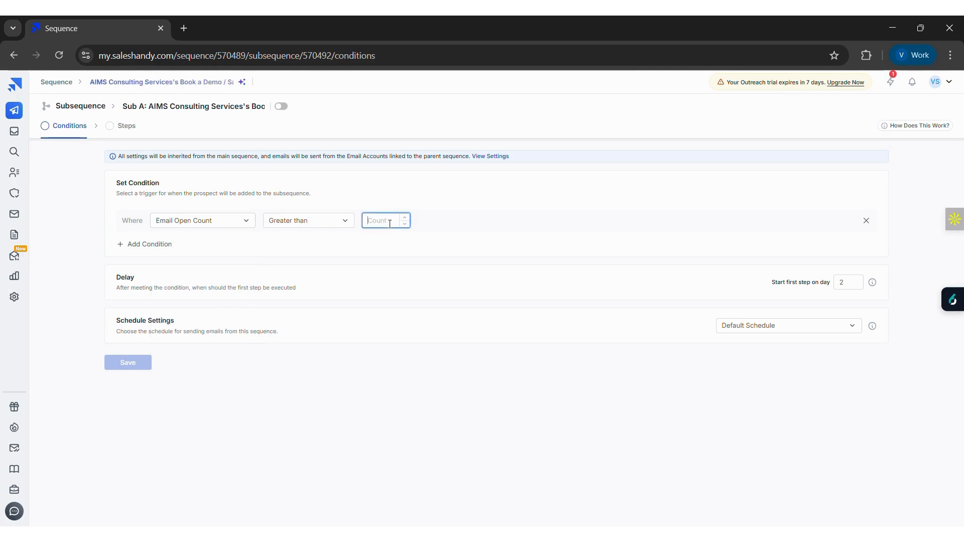
pyautogui.write('3')
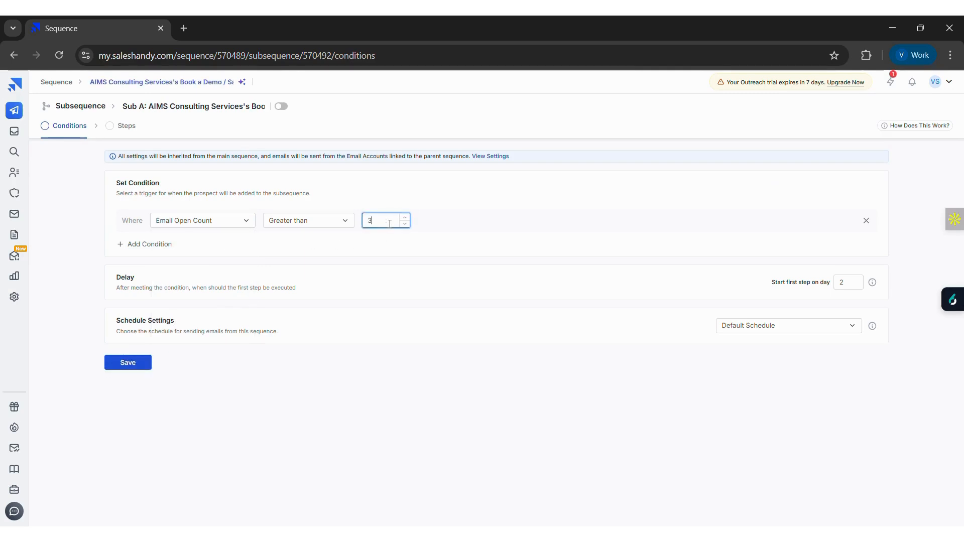
pyautogui.click(489, 224)
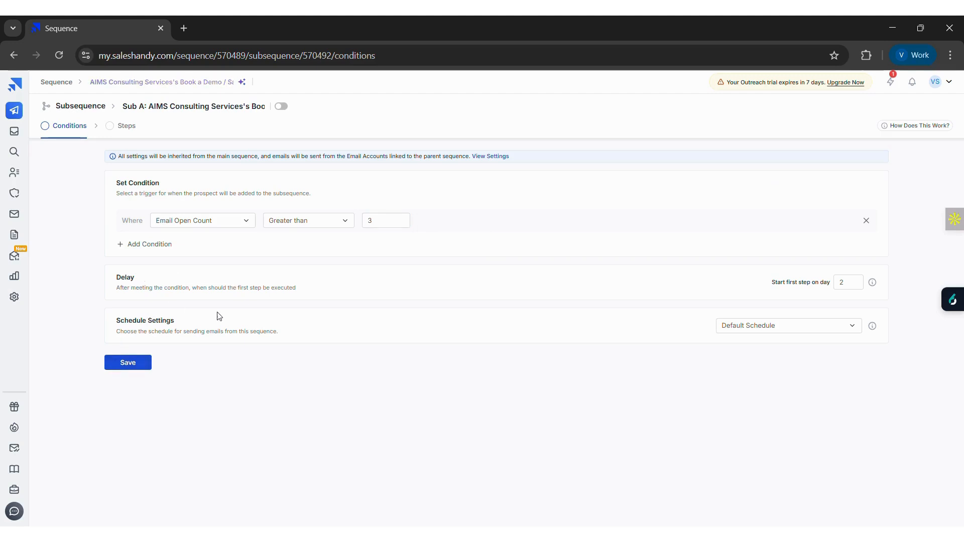
pyautogui.click(139, 362)
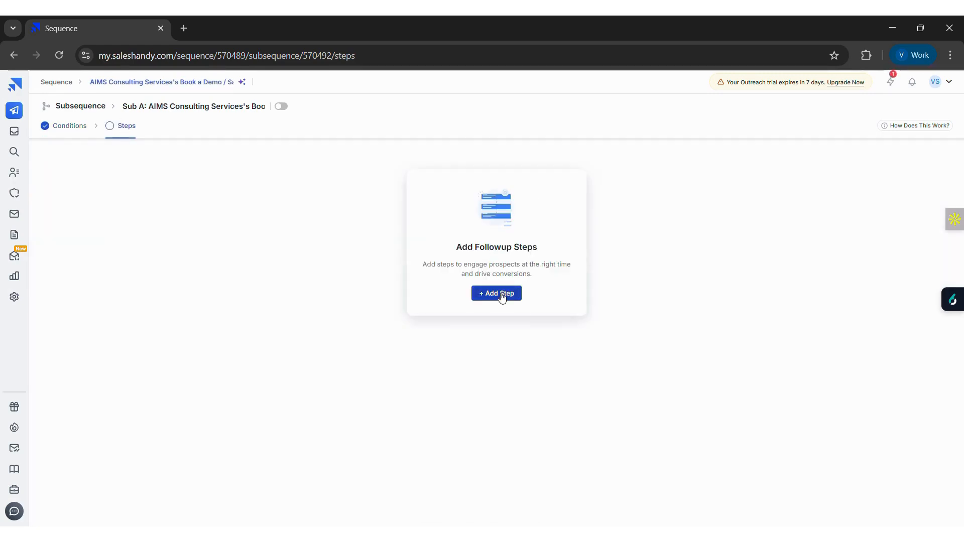
# Add a same-thread email as the subsequence's first step with the body "Hi {{First Name}}" and save it.
pyautogui.click(502, 294)
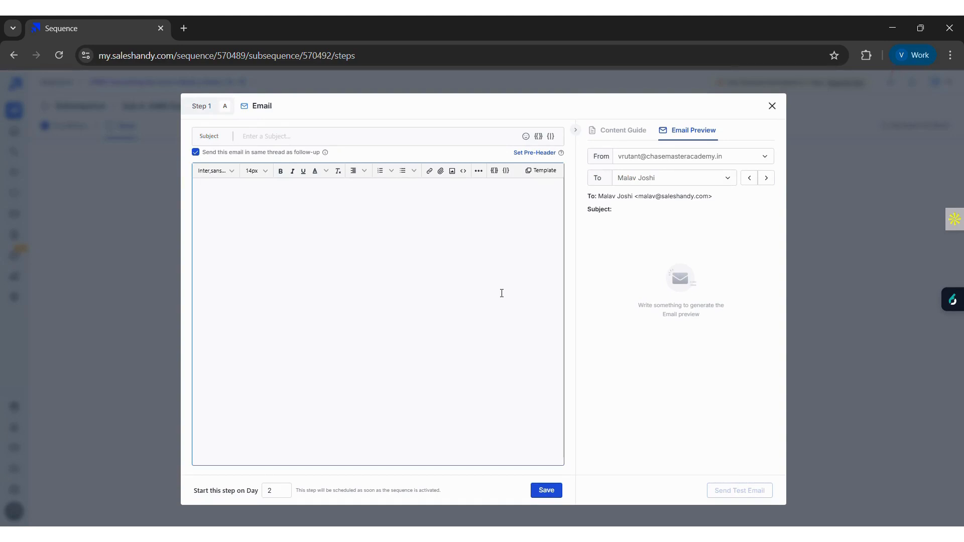
pyautogui.write('Hi')
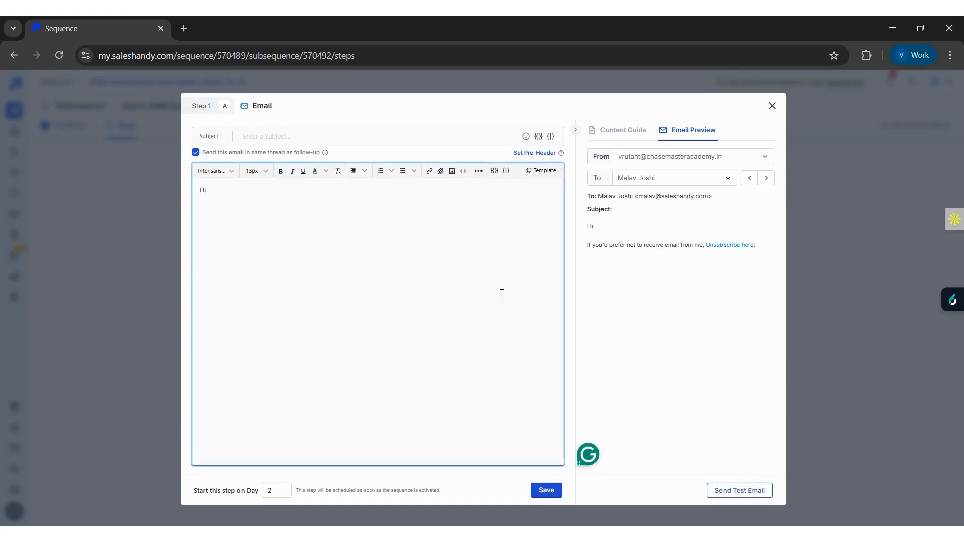
pyautogui.click(493, 172)
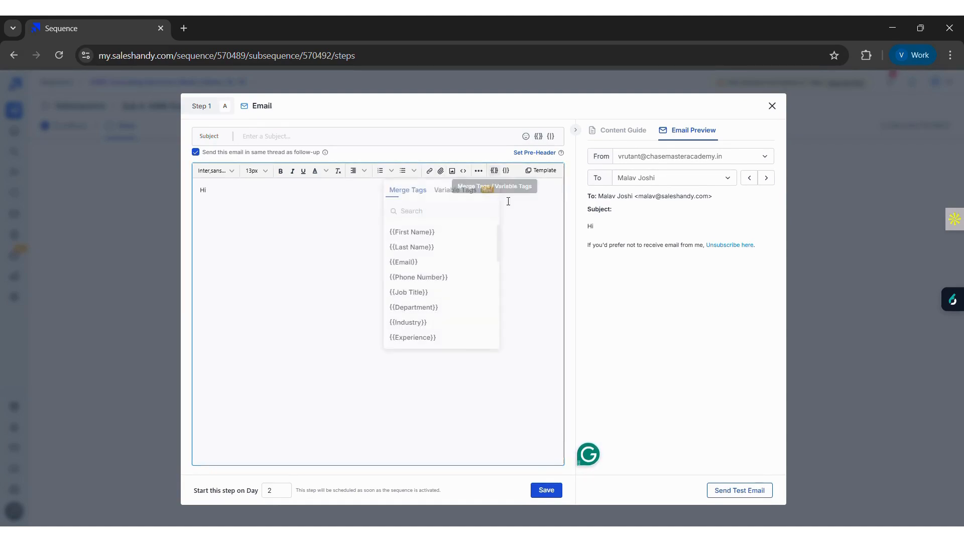
pyautogui.click(441, 233)
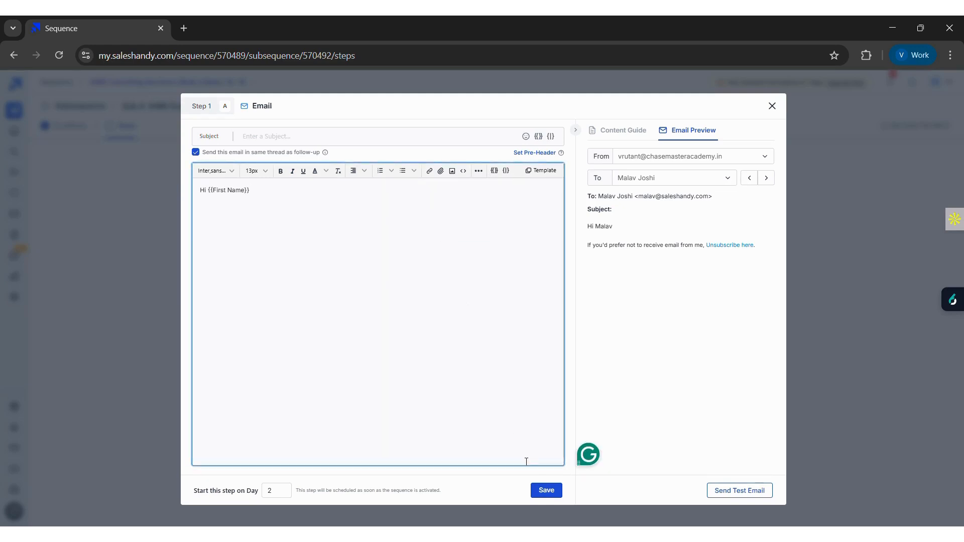
pyautogui.click(540, 492)
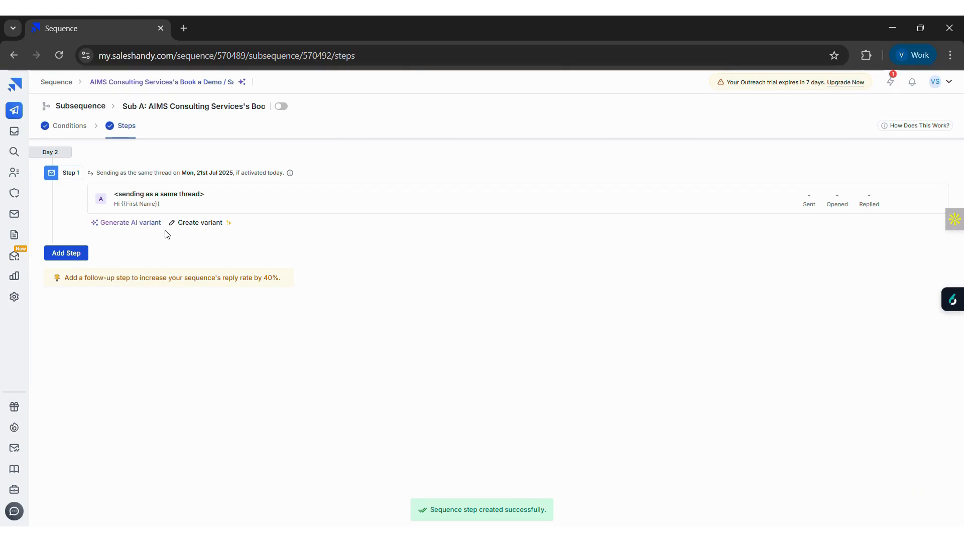
# Generate and save an AI variant of the subsequence's Step 1 email starting on day 2, and activate the subsequence.
pyautogui.click(129, 221)
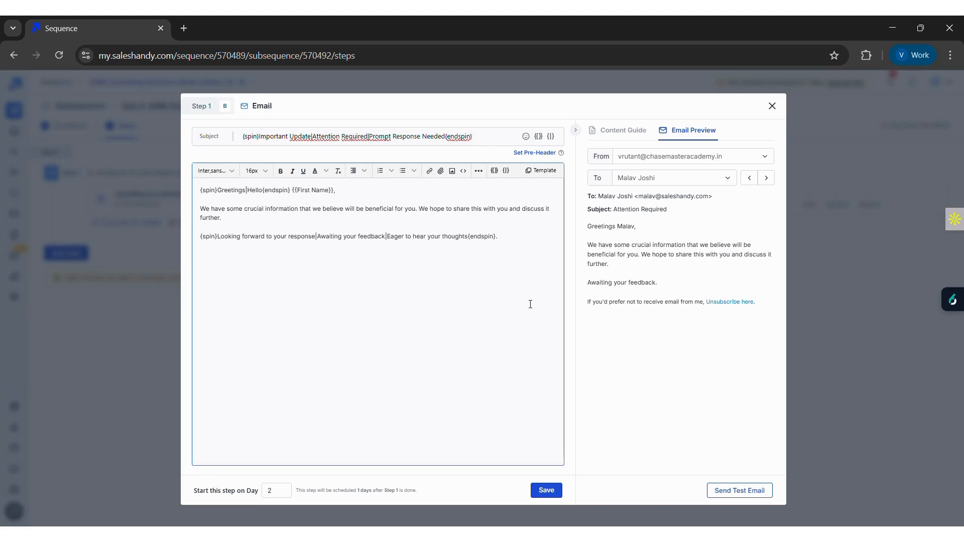
pyautogui.click(542, 491)
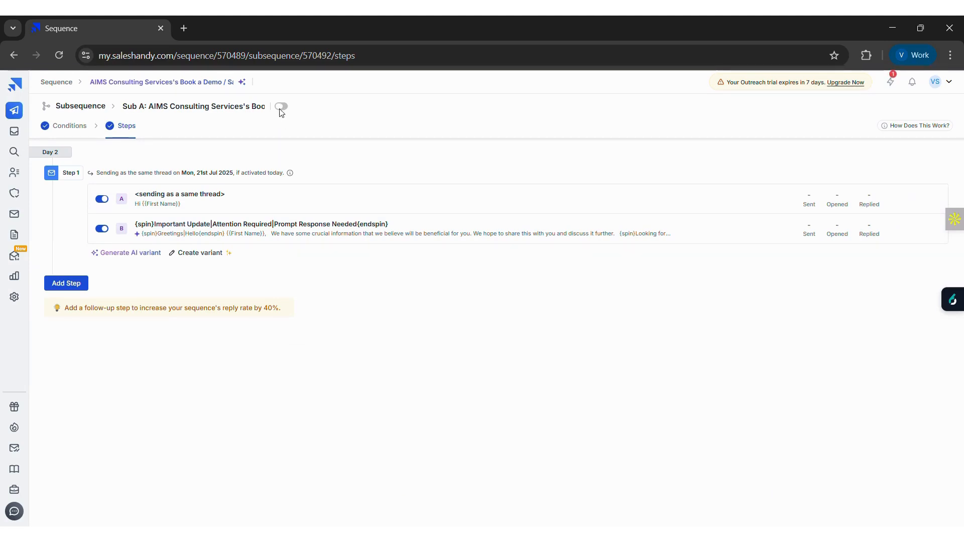
pyautogui.click(280, 108)
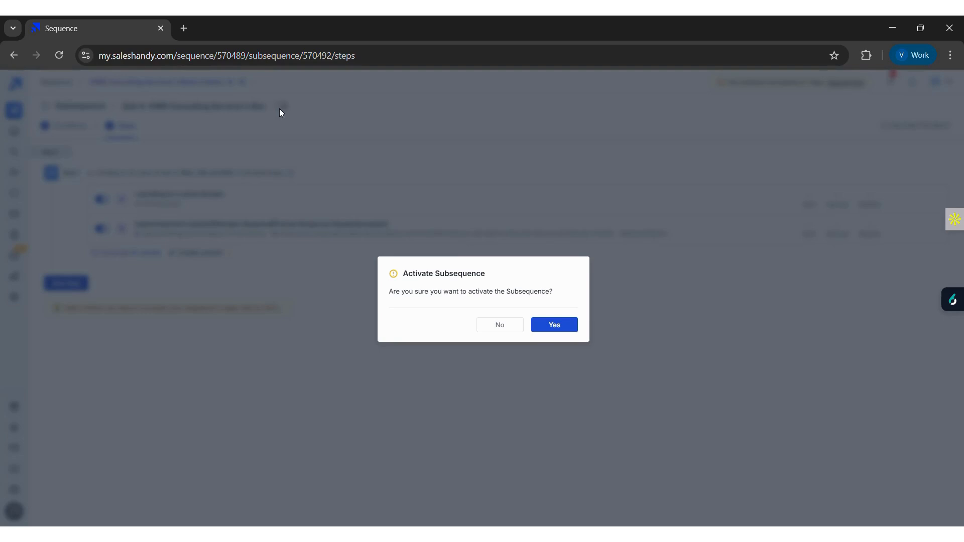
pyautogui.click(571, 326)
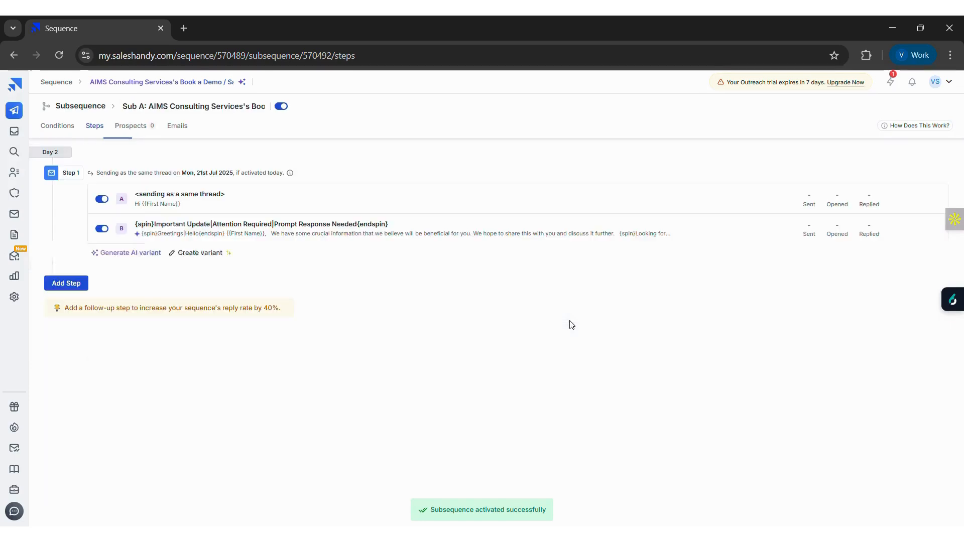
# Activate the main AIMS Consulting Services sequence and return to the list of all sequences.
pyautogui.click(67, 107)
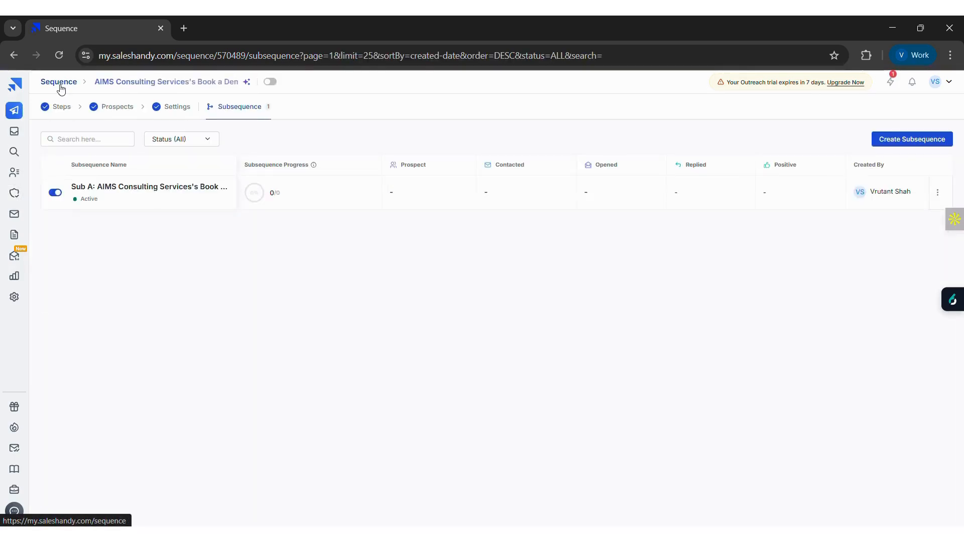
pyautogui.click(60, 83)
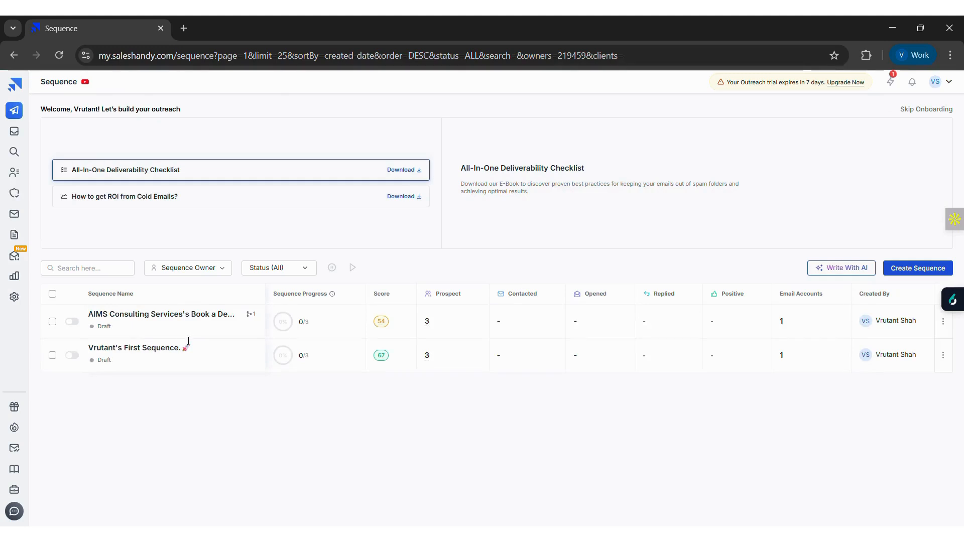
pyautogui.click(155, 315)
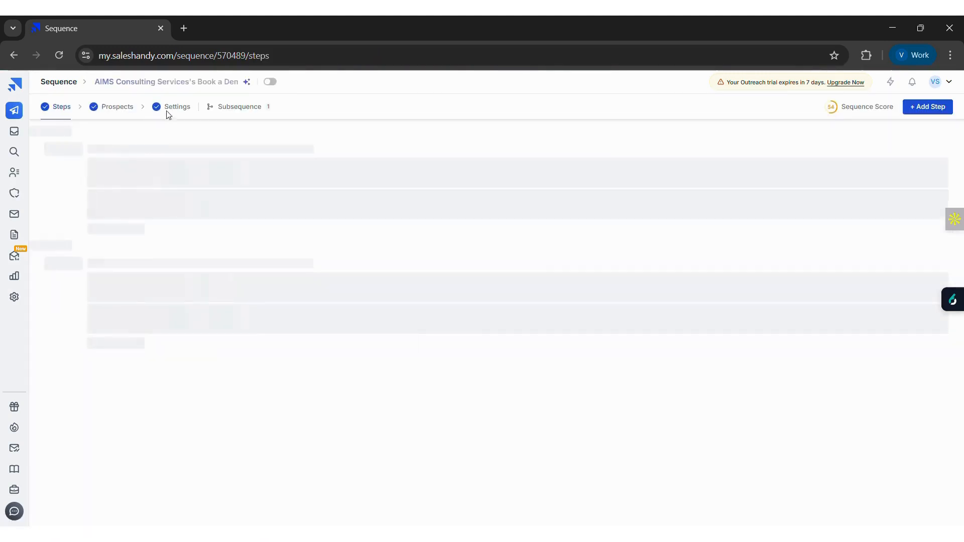
pyautogui.click(271, 83)
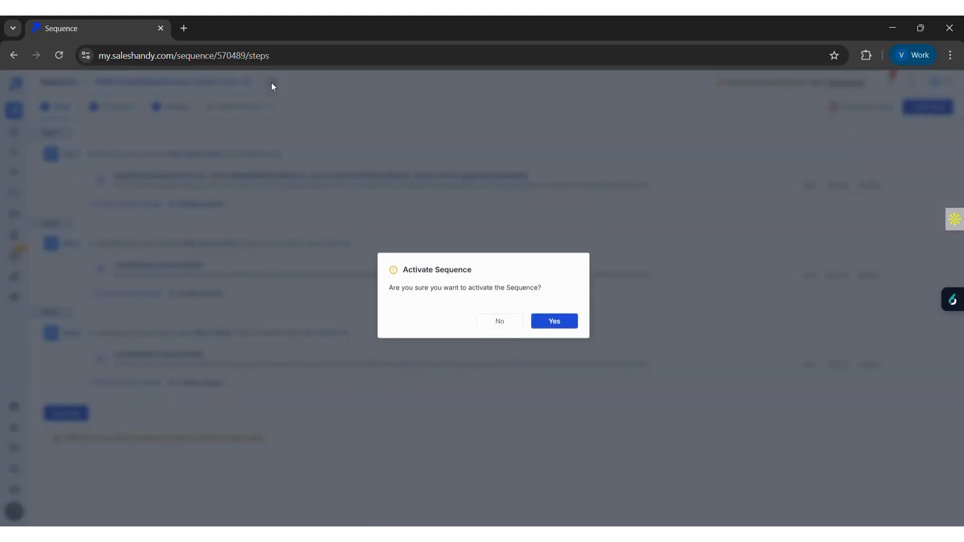
pyautogui.click(556, 328)
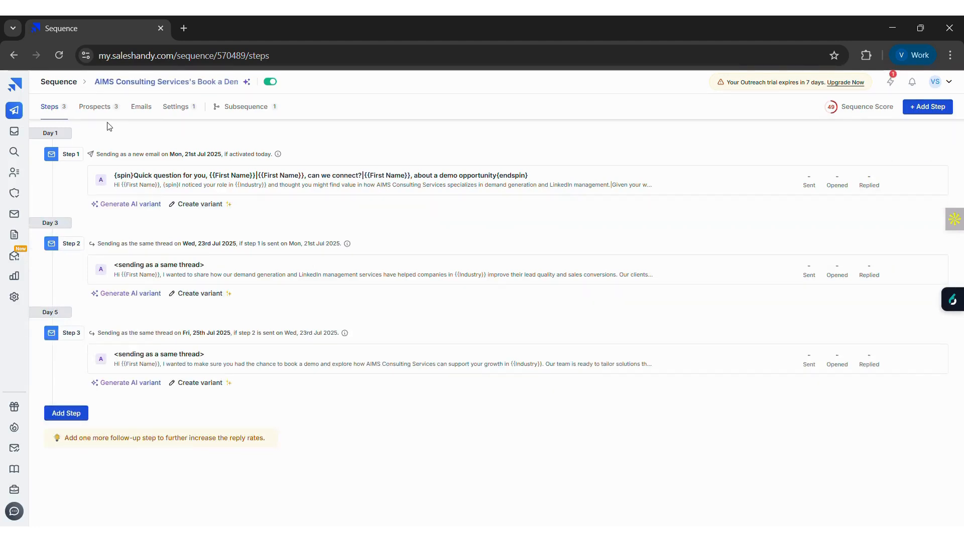
pyautogui.click(60, 82)
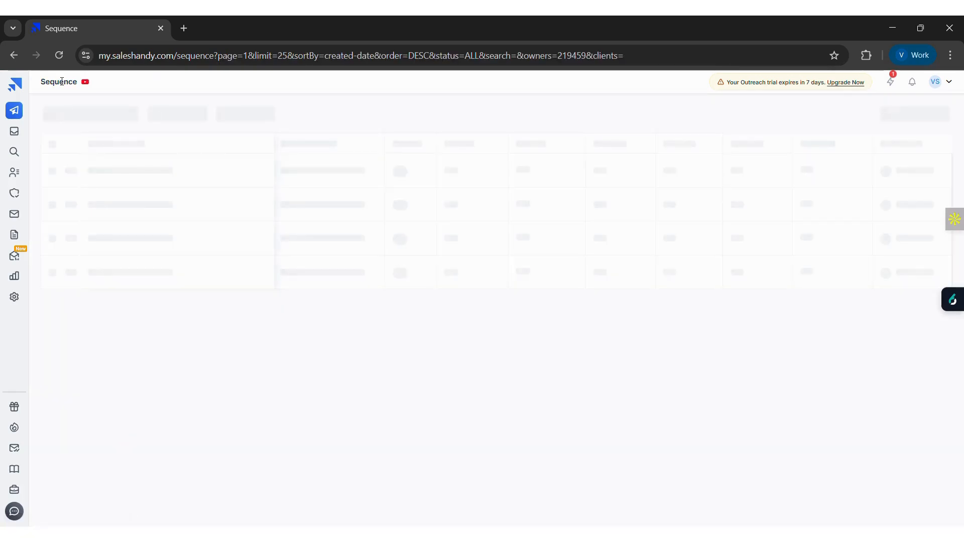